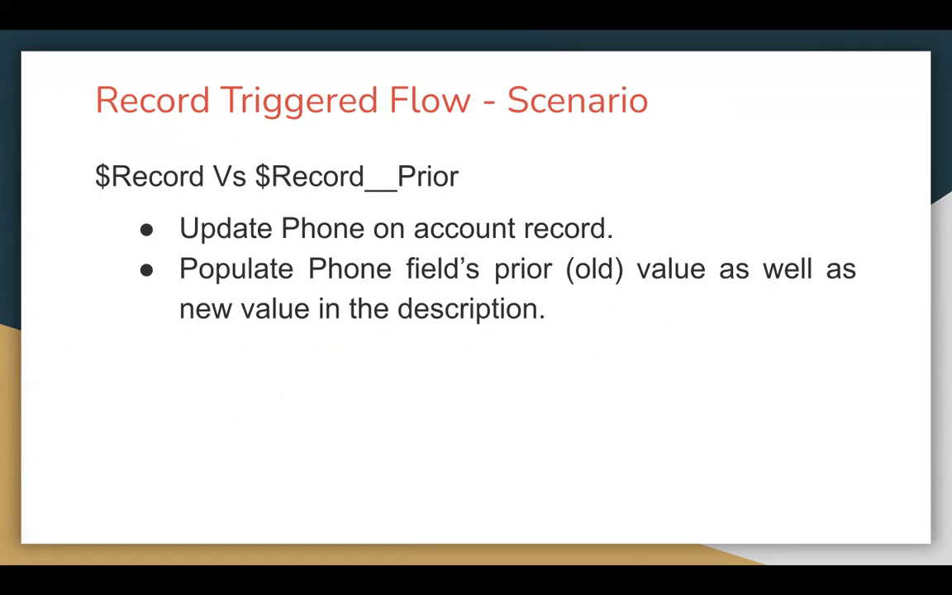
Leave the scenario slideshow and return to the Salesforce Setup Flows list.
key("ctrl+Right")
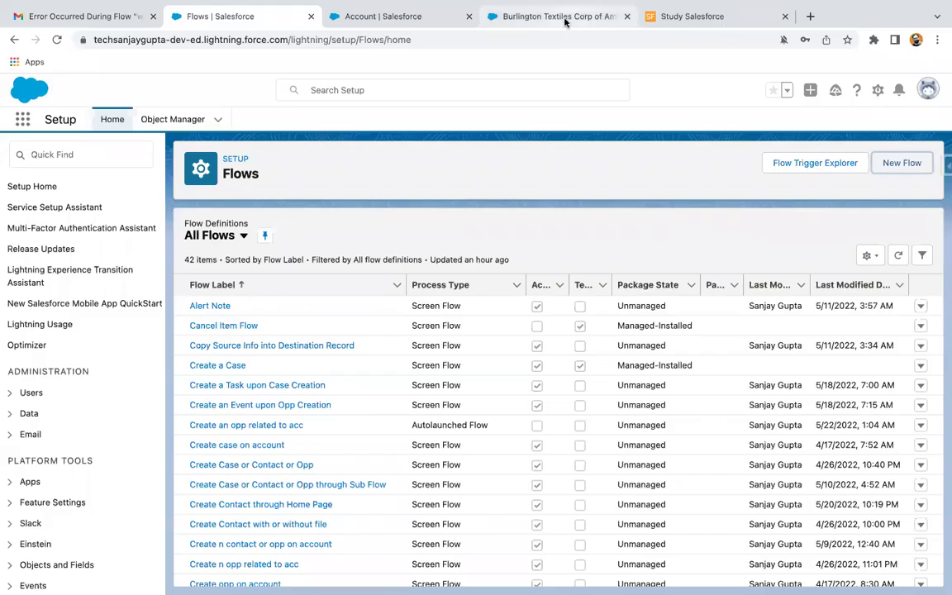
left_click(562, 18)
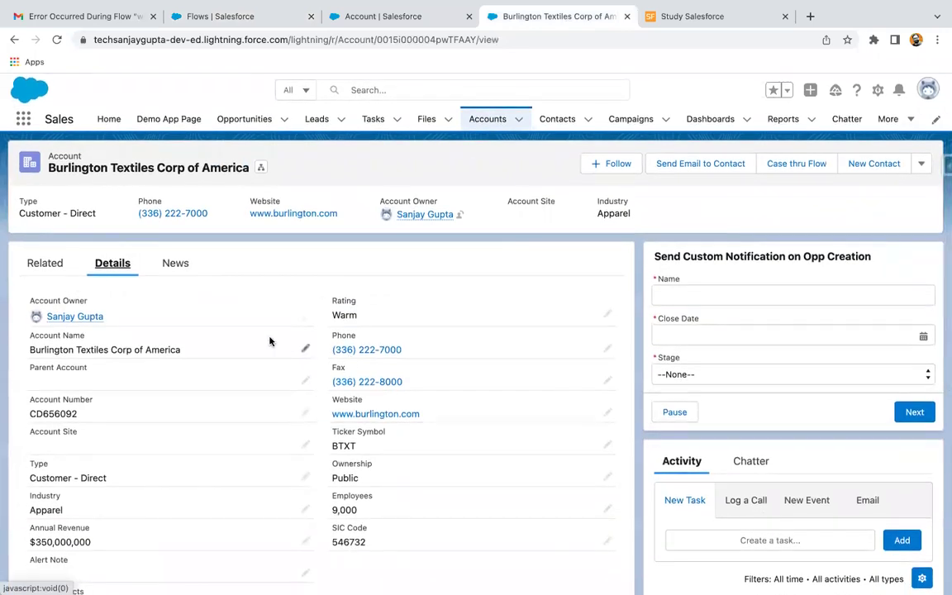
left_click(606, 348)
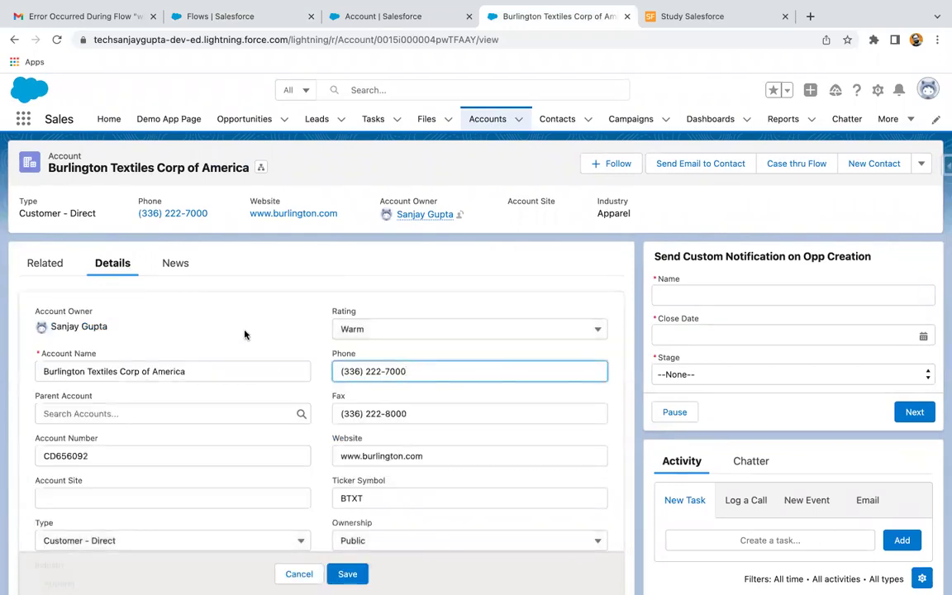
left_click(394, 370)
key("BackSpace")
type("8")
left_click(457, 350)
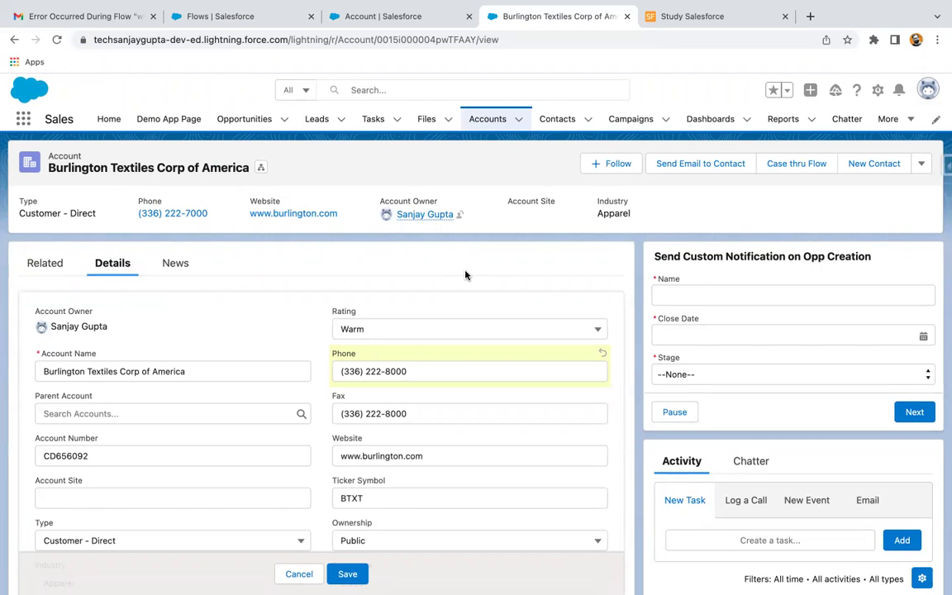
key("ctrl+Left")
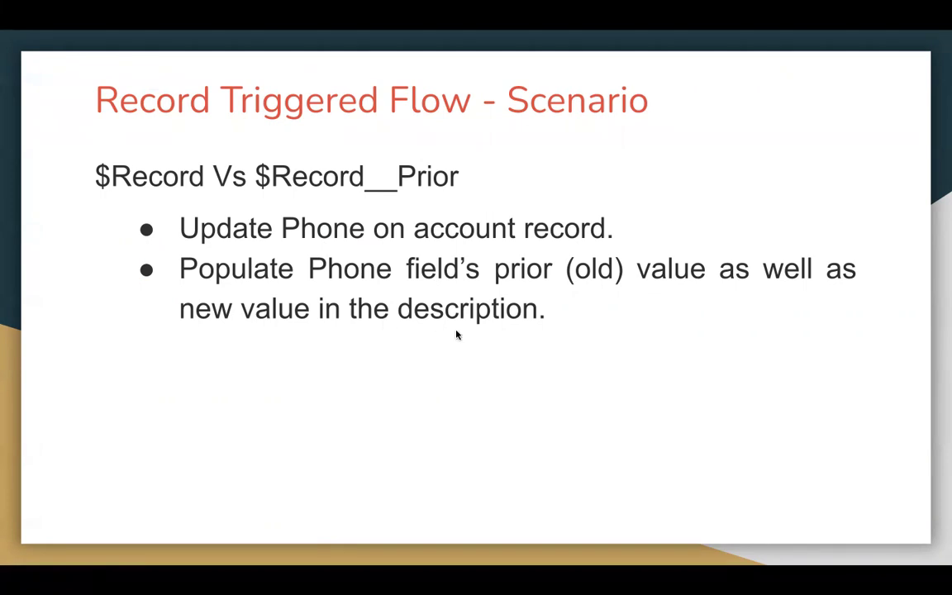
Cancel the unsaved Phone edit and create a new Record-Triggered Flow from the Flows list.
key("ctrl+Right")
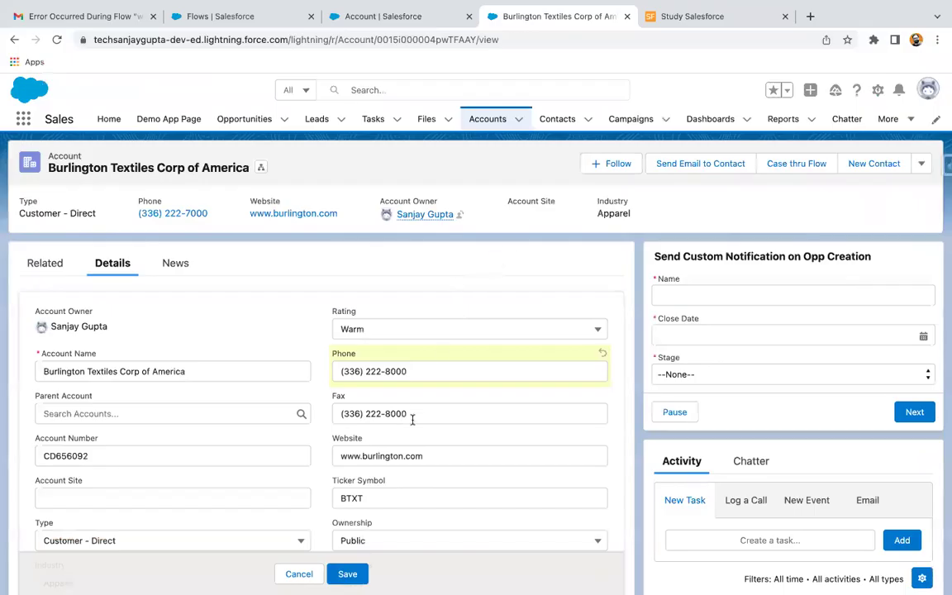
left_click(299, 573)
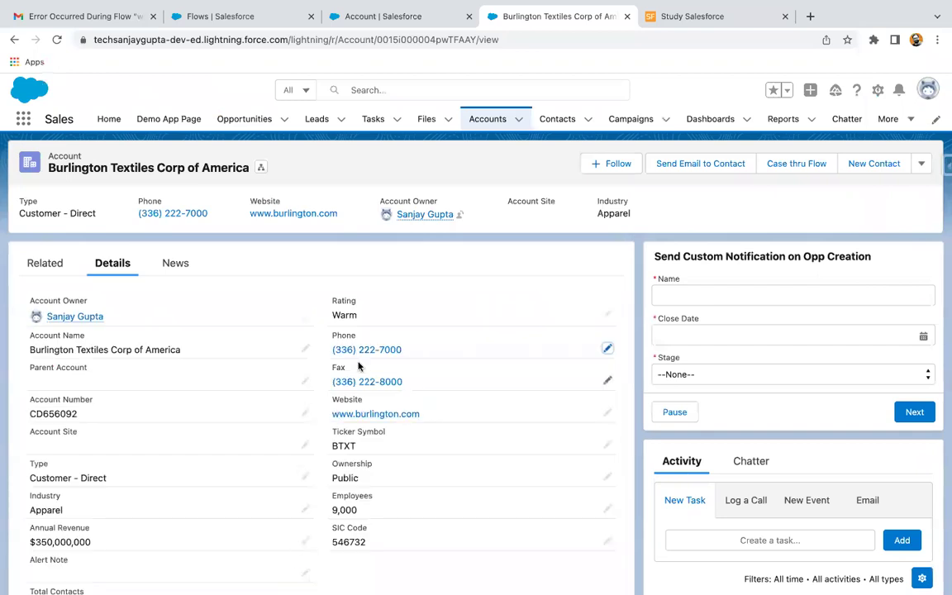
left_click(404, 18)
left_click(219, 17)
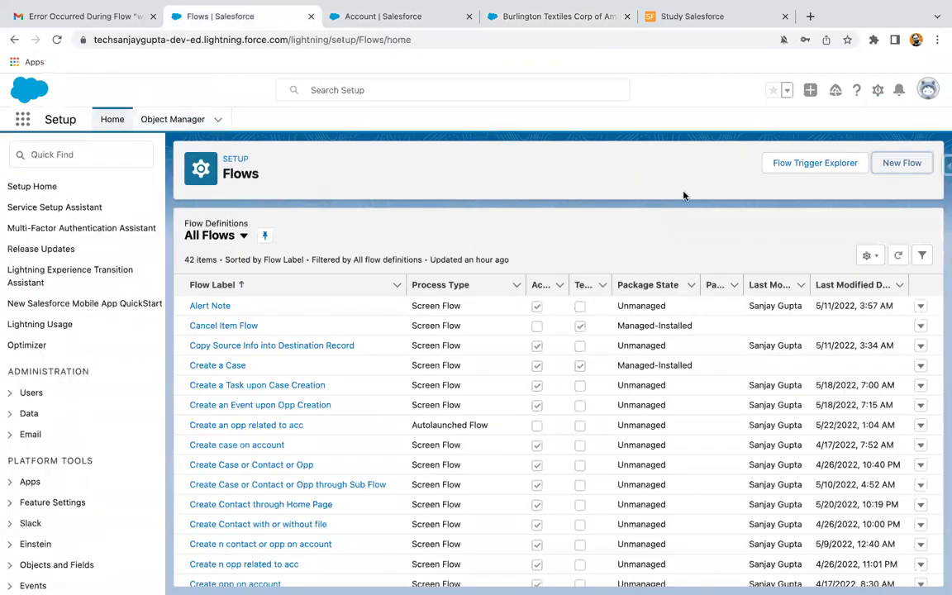
left_click(897, 161)
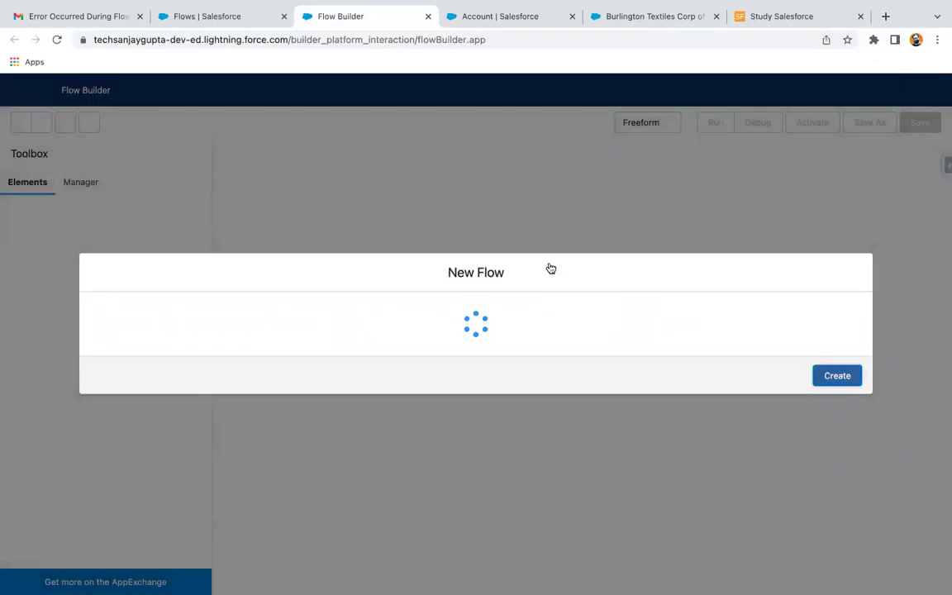
left_click(504, 256)
left_click(833, 474)
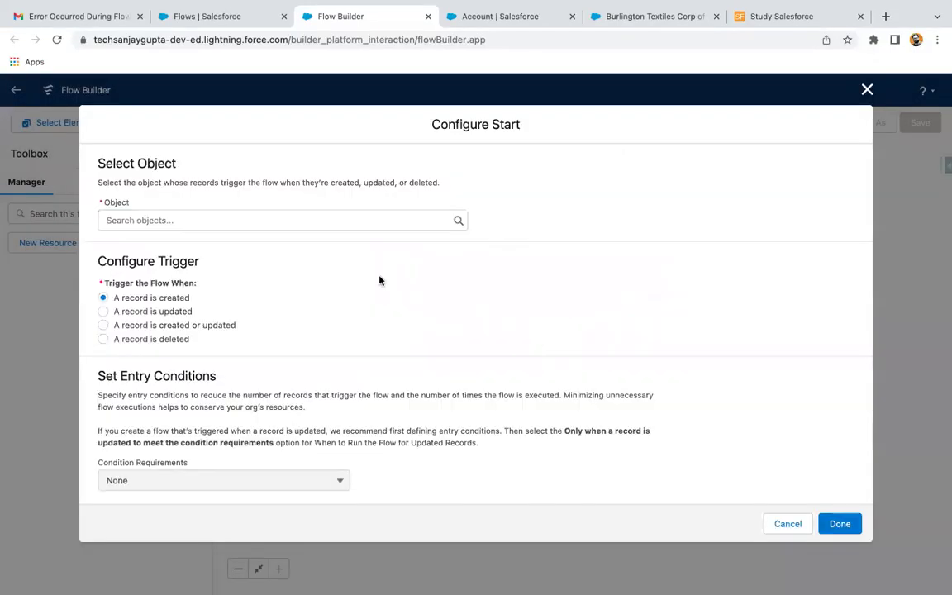
Set Account as the triggering object, running only when a record is updated.
type("acc")
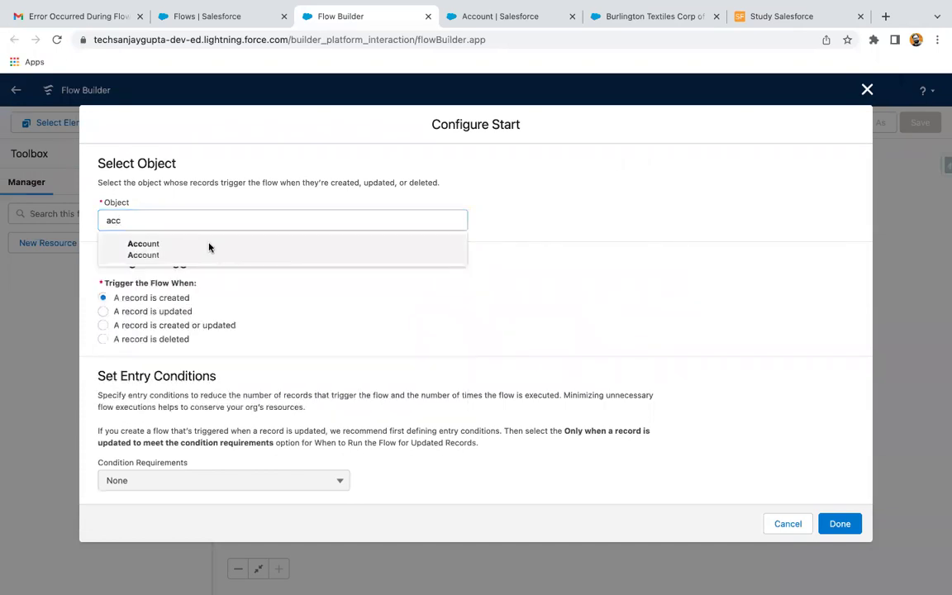
left_click(209, 247)
left_click(123, 313)
left_click(143, 327)
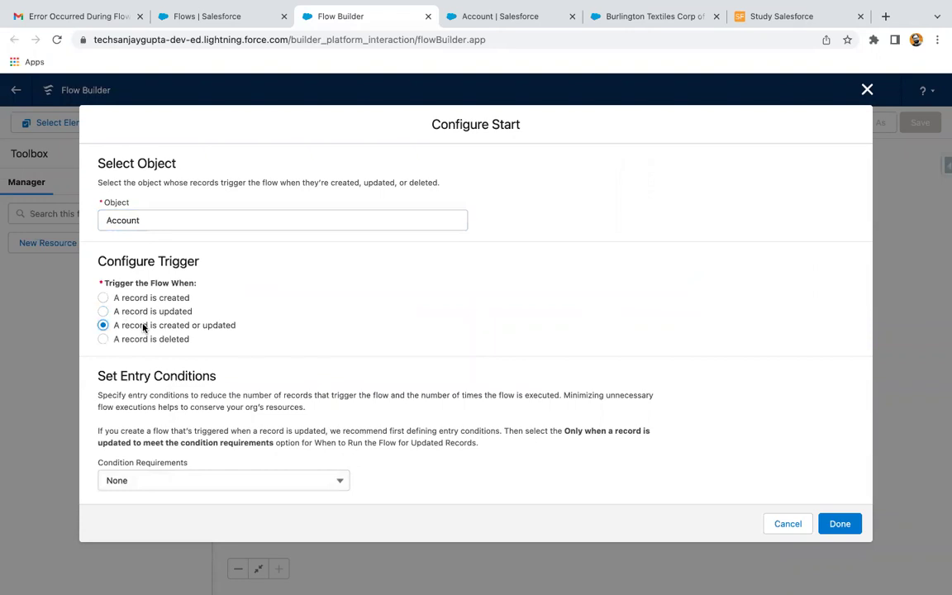
scroll(242, 324, "down", 3)
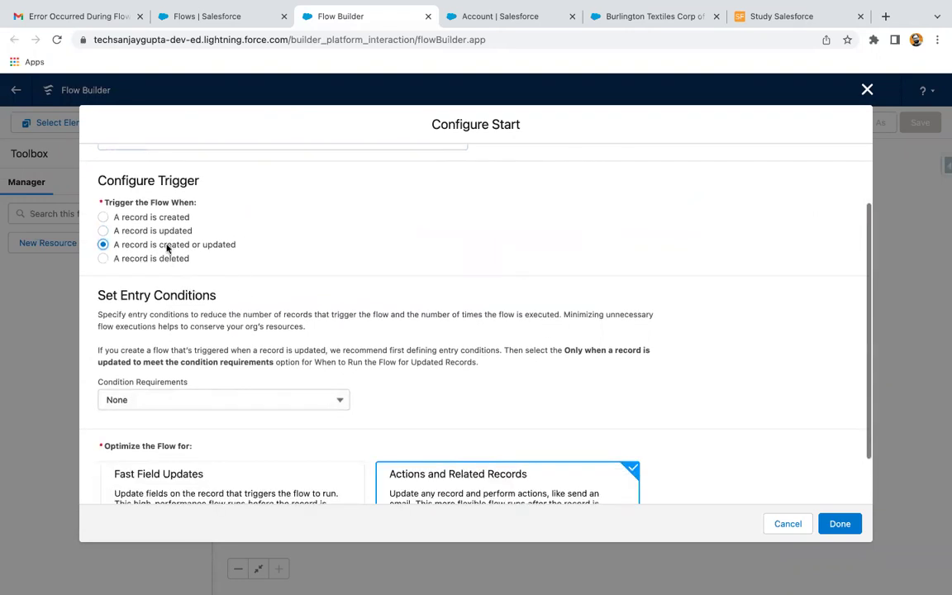
left_click(146, 232)
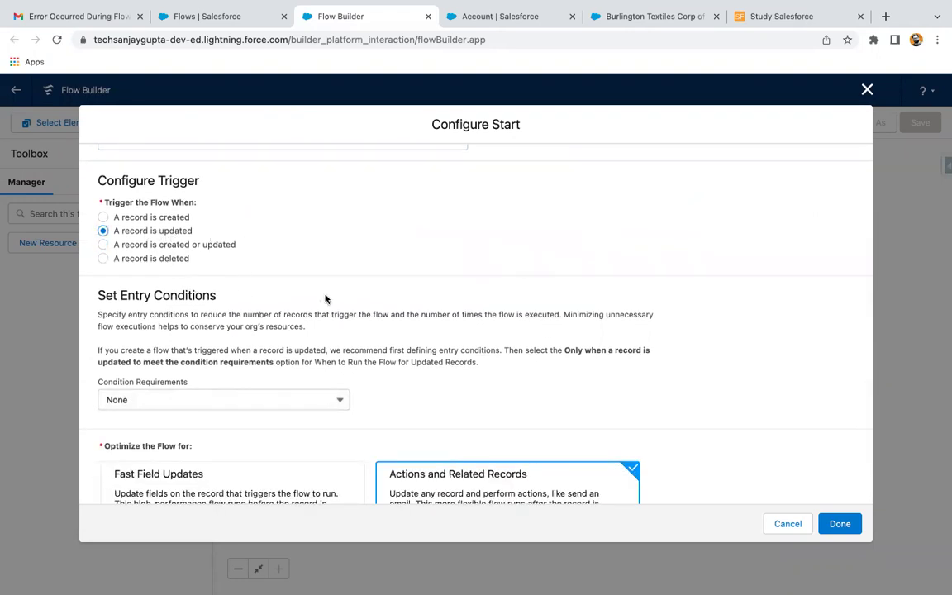
Add an all-conditions-met entry condition: Phone Is Changed equals True.
scroll(325, 298, "down", 2)
left_click(201, 338)
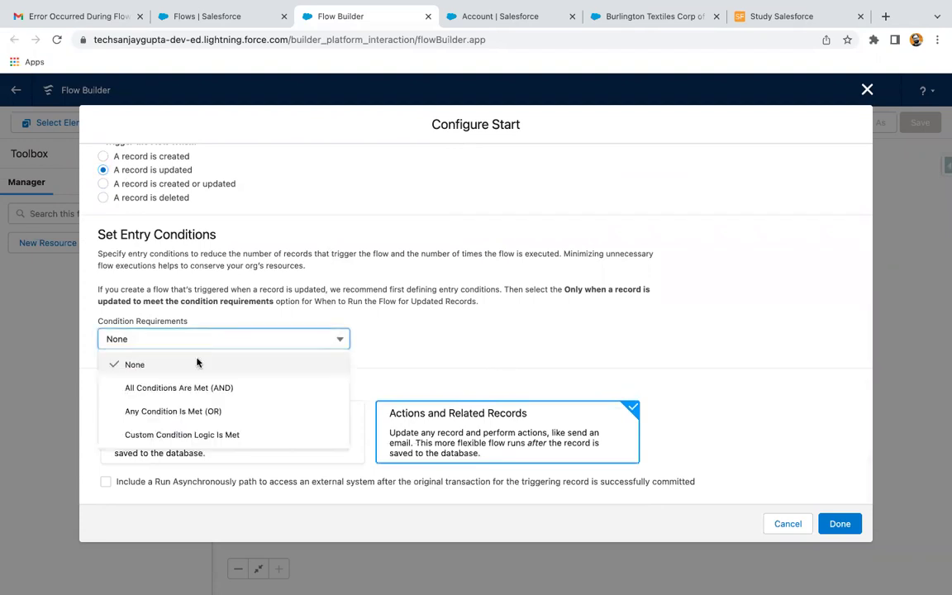
left_click(196, 386)
scroll(285, 310, "down", 3)
left_click(278, 290)
type("phone")
left_click(330, 316)
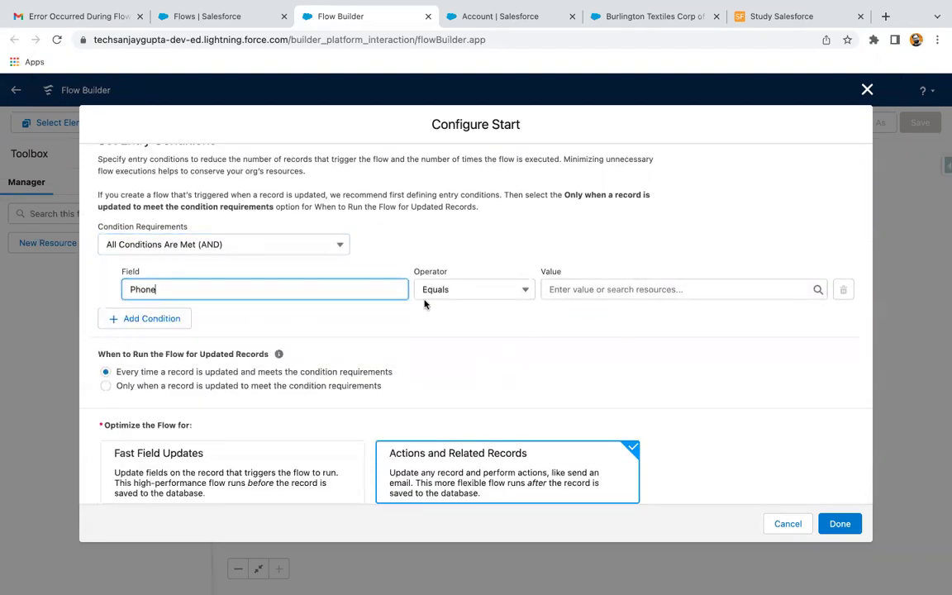
left_click(454, 291)
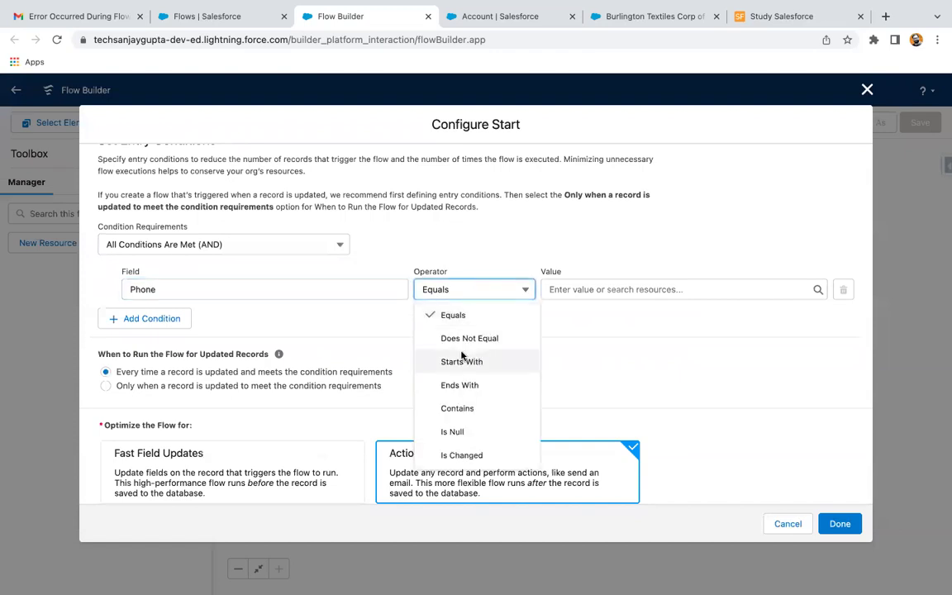
left_click(470, 457)
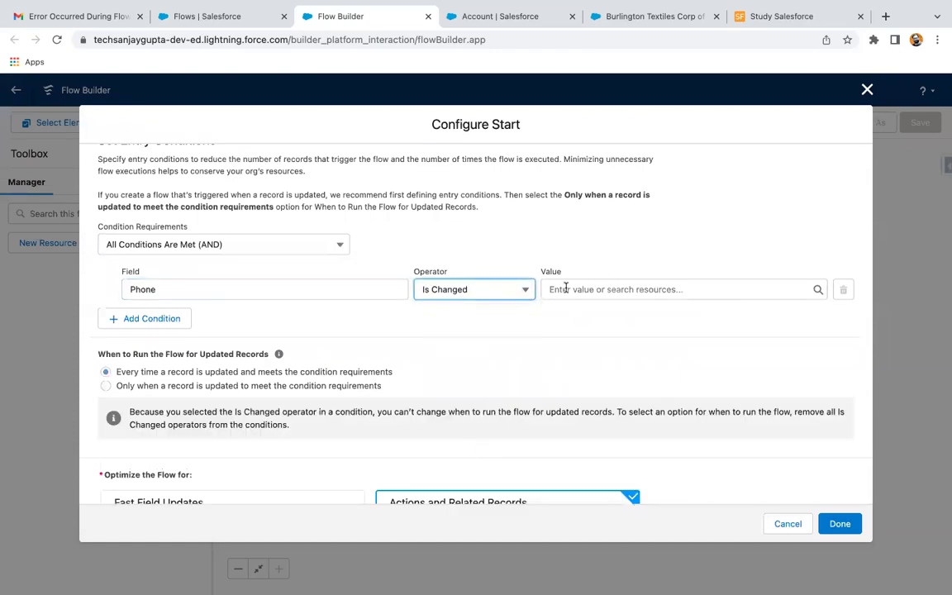
left_click(566, 289)
type("tr")
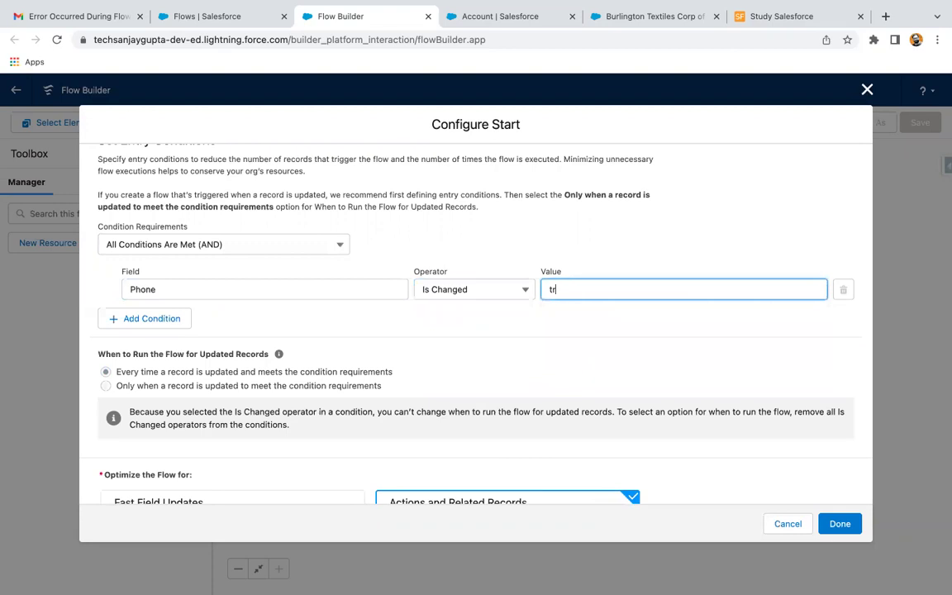
type("urue")
left_click(557, 334)
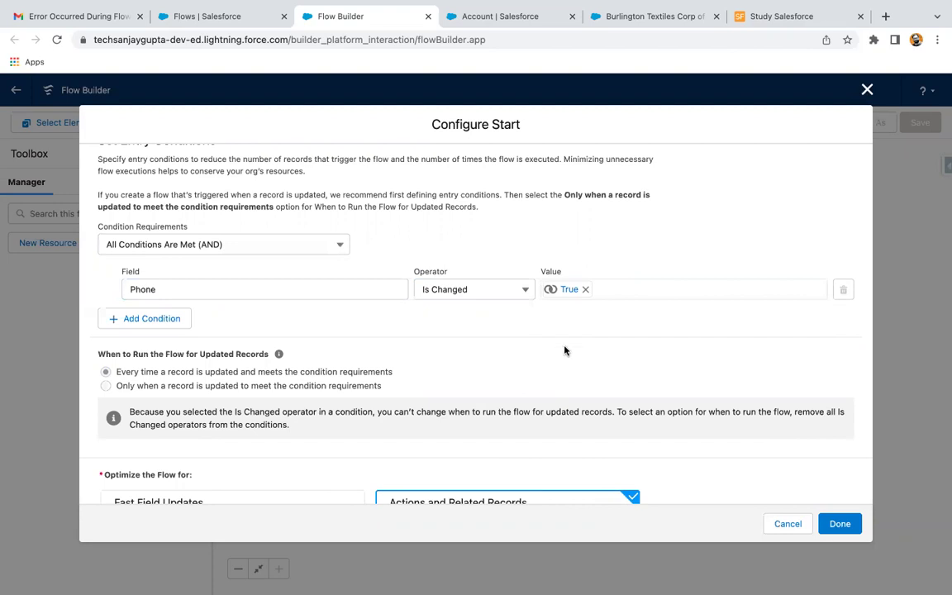
Optimize the flow for Fast Field Updates and confirm the start settings.
scroll(537, 347, "down", 2)
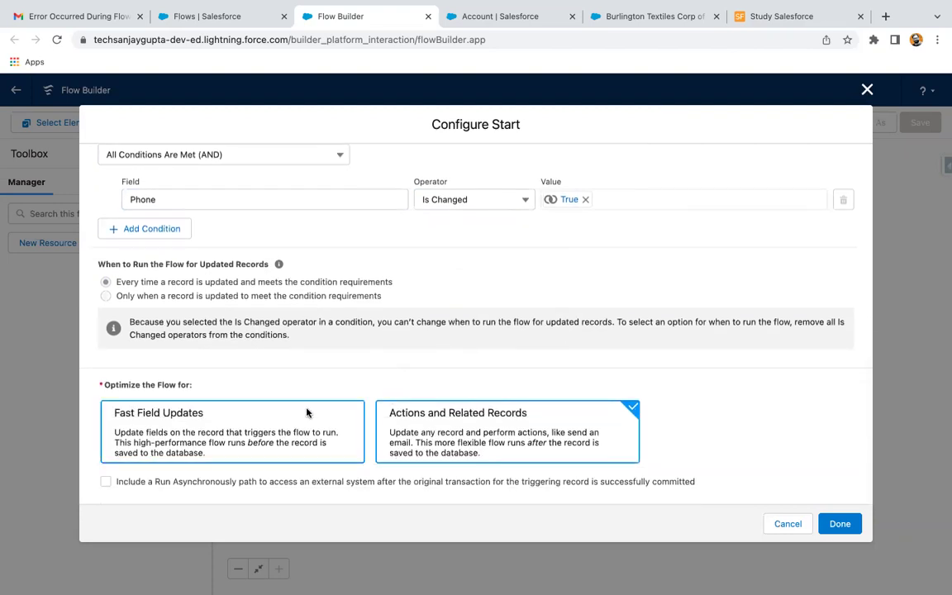
left_click(244, 427)
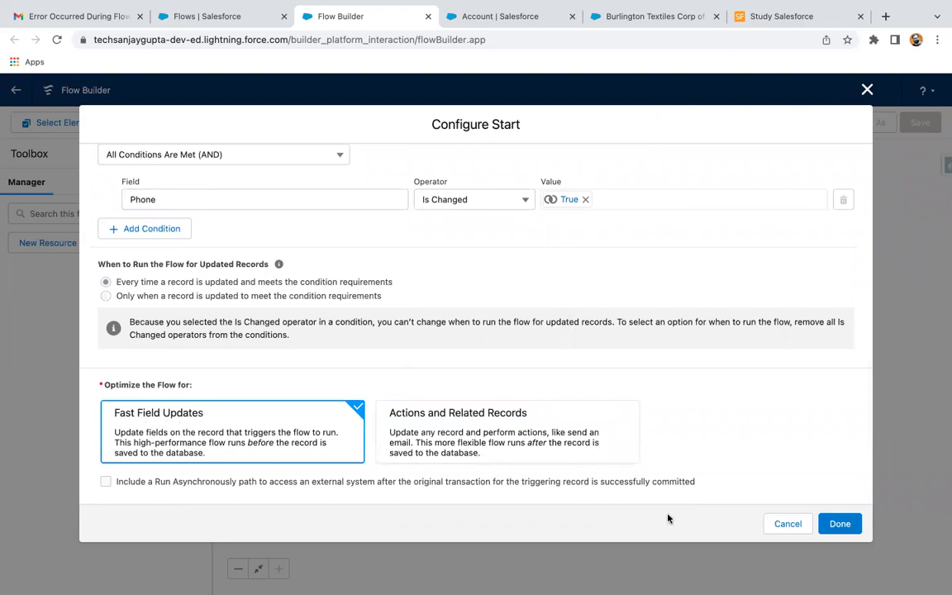
left_click(840, 524)
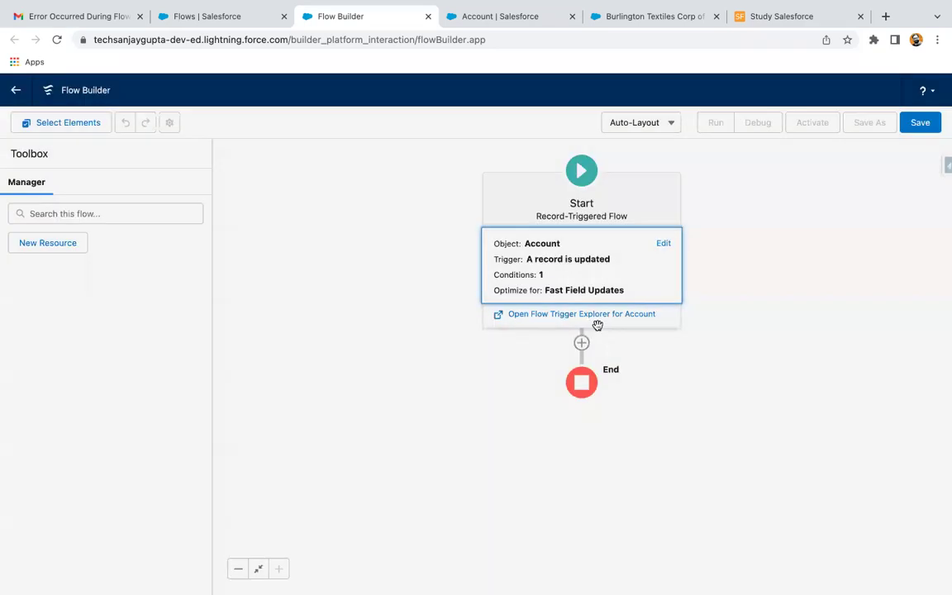
left_click(581, 342)
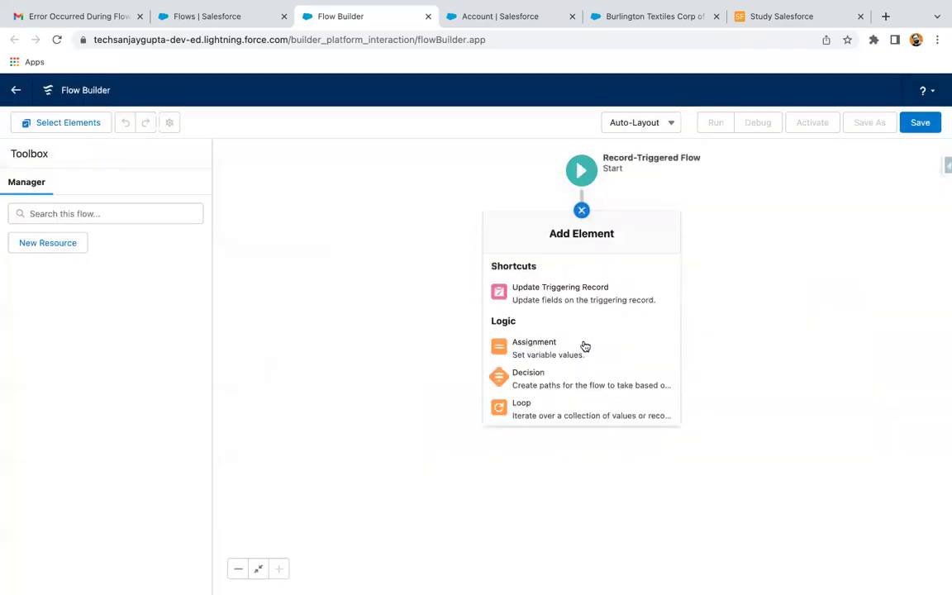
scroll(564, 378, "down", 4)
left_click(542, 375)
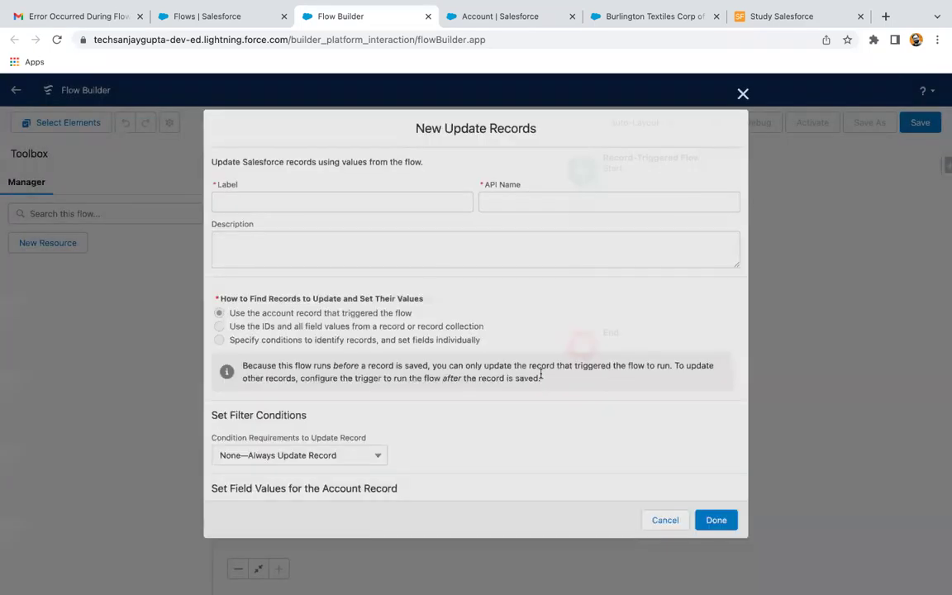
type("Update Cont")
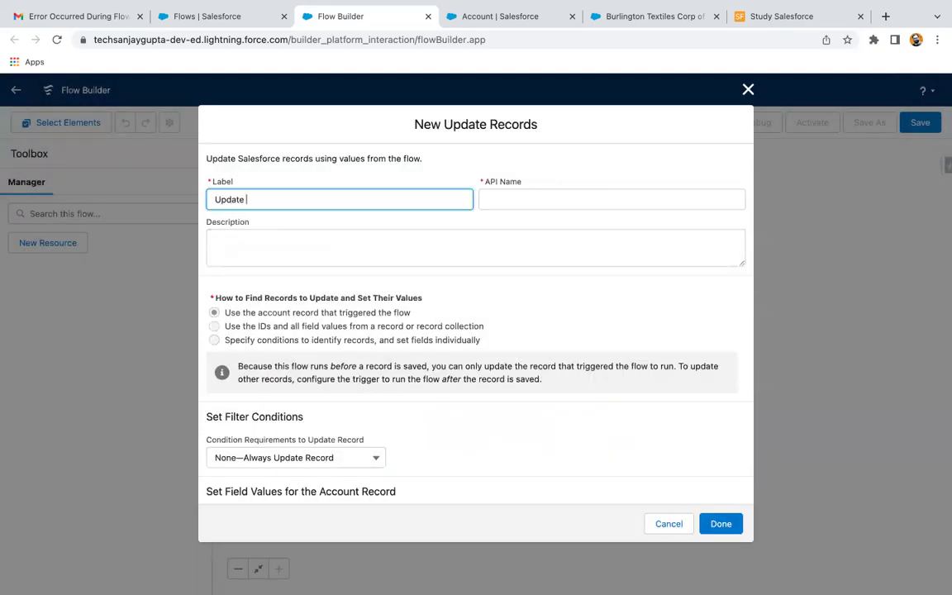
type("act")
left_click(747, 89)
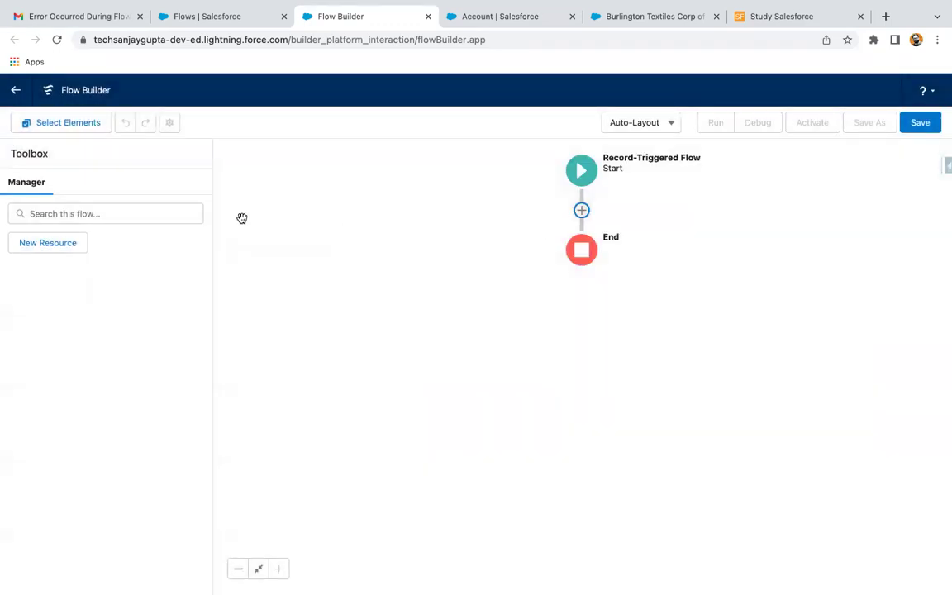
Create a new Text Template resource with API name phoneNewAndOldValue.
left_click(72, 244)
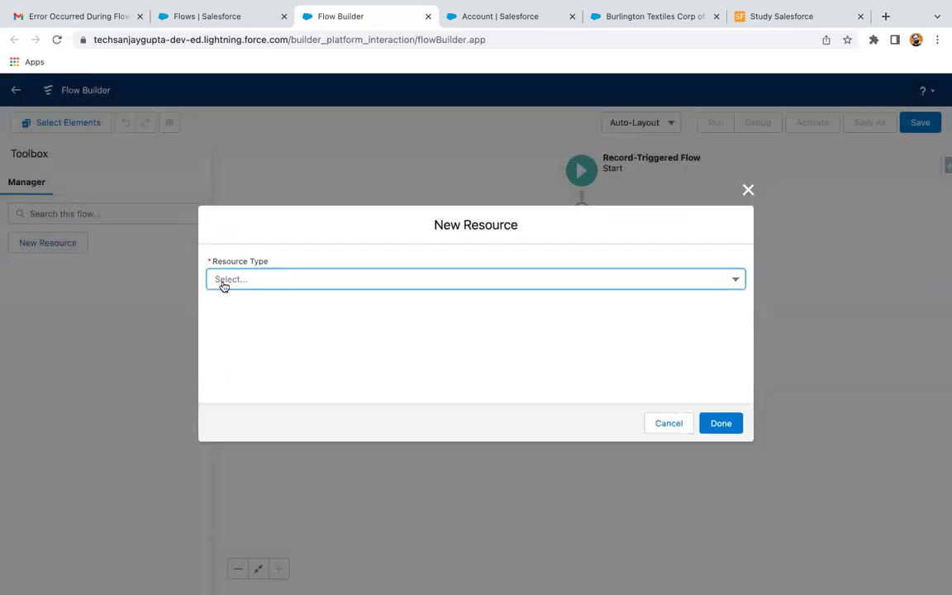
left_click(281, 287)
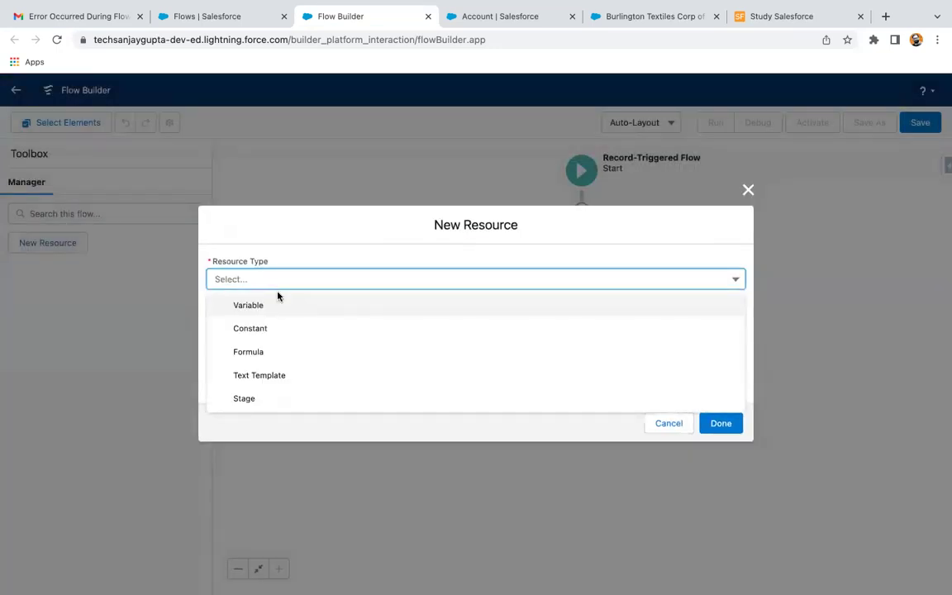
left_click(276, 308)
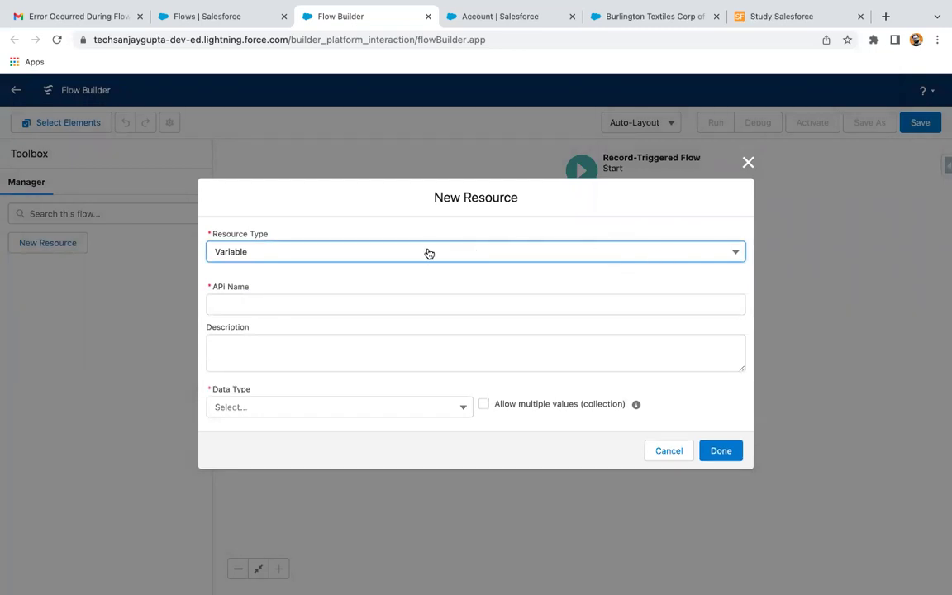
left_click(299, 308)
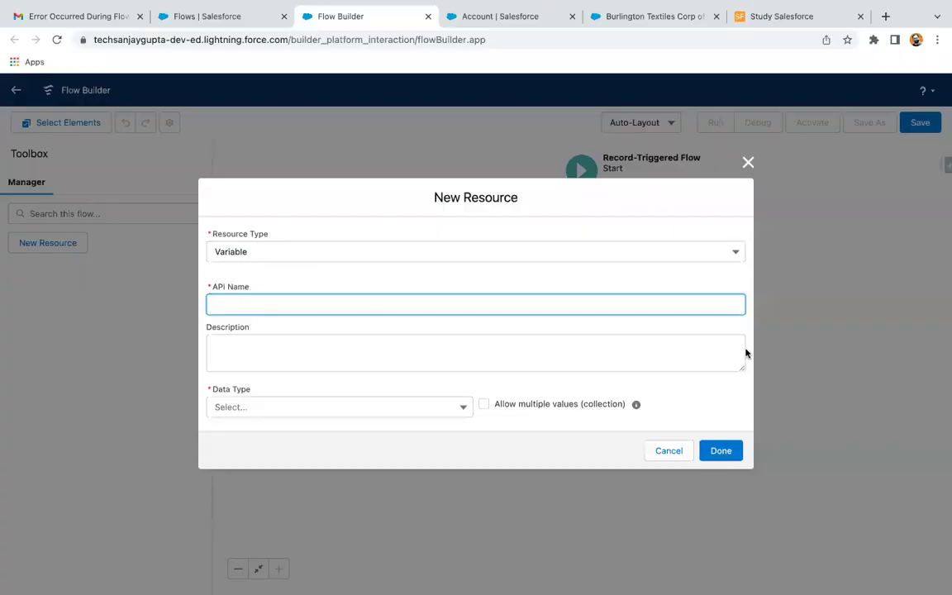
left_click(238, 249)
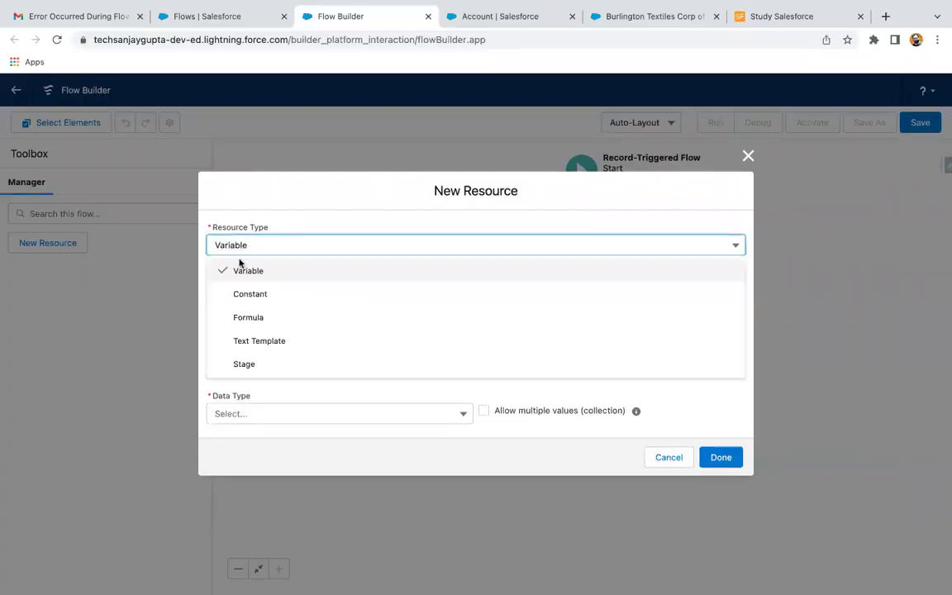
left_click(249, 341)
left_click(243, 251)
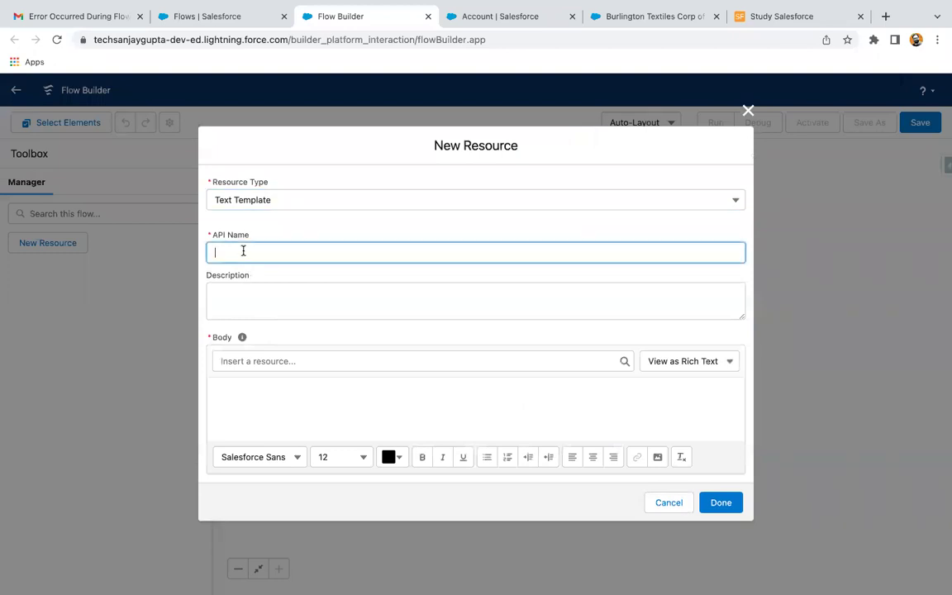
type("phoneNewAndUp")
key("BackSpace")
type("OldValue")
left_click(313, 404)
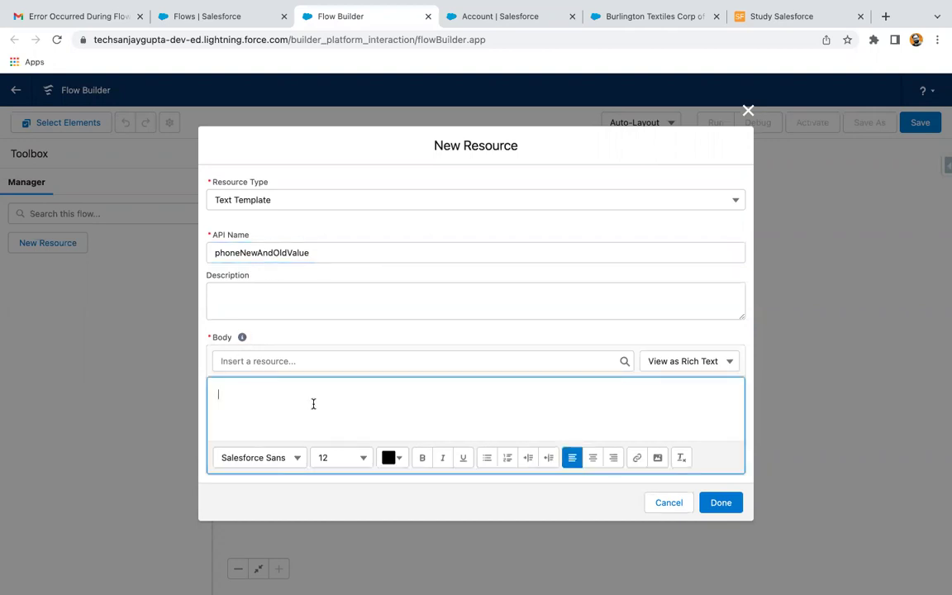
Switch the template body to plain text and type 'Old Value : New Value'.
left_click(674, 368)
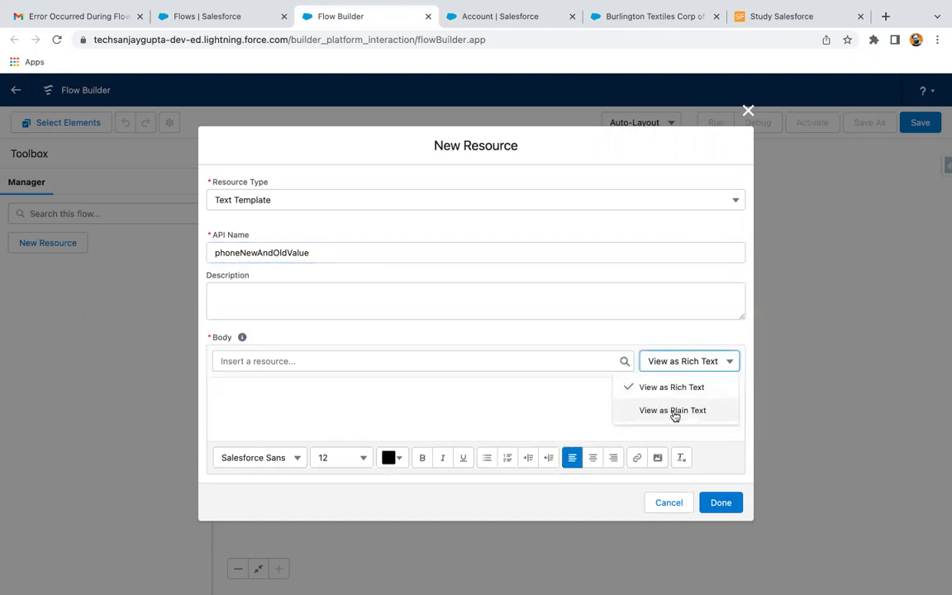
left_click(672, 411)
left_click(257, 411)
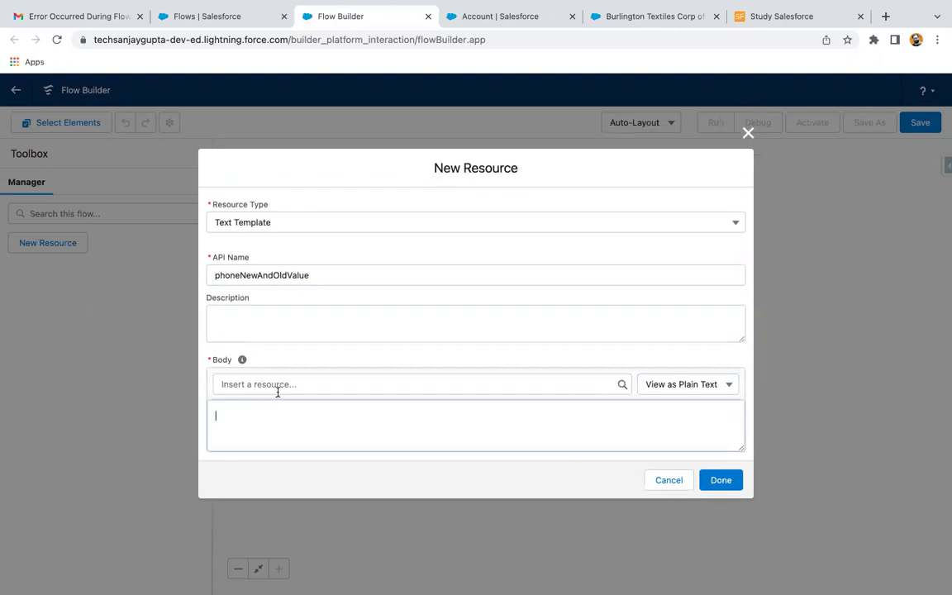
type("Old Value : ")
type("New Value :")
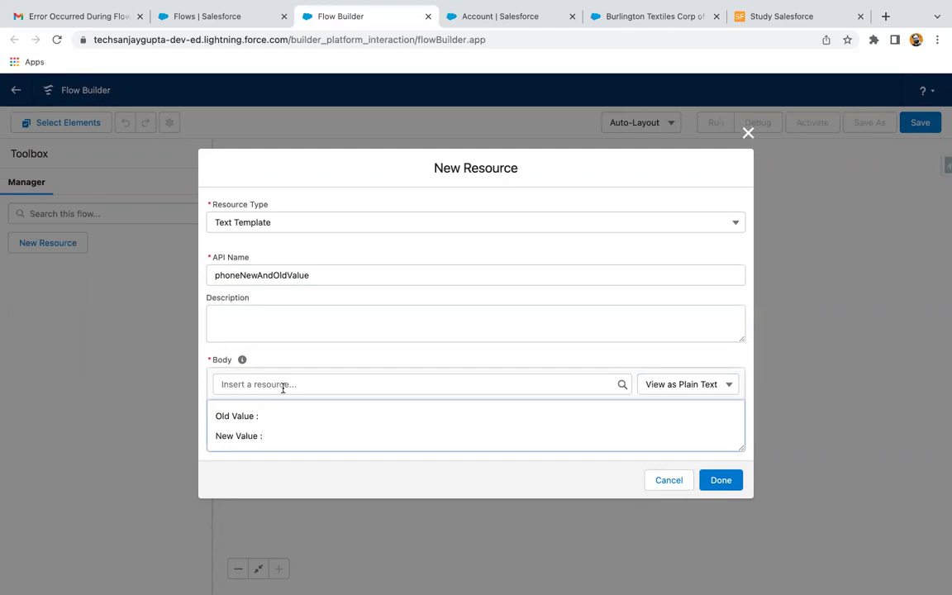
Insert $Record__Prior.Phone after 'Old Value' in the template body.
left_click(283, 385)
type("rec")
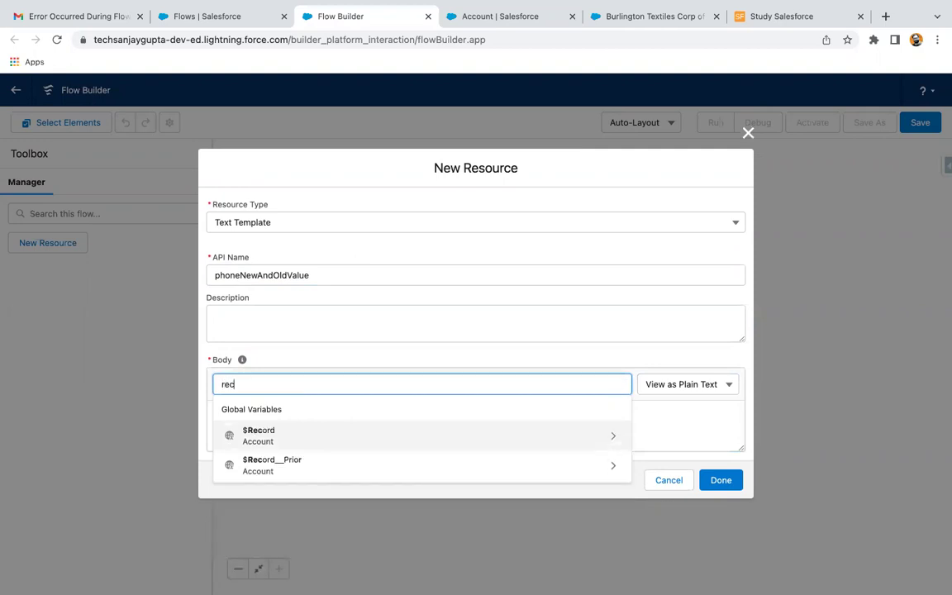
key("BackSpace")
key("BackSpace")
key("BackSpace")
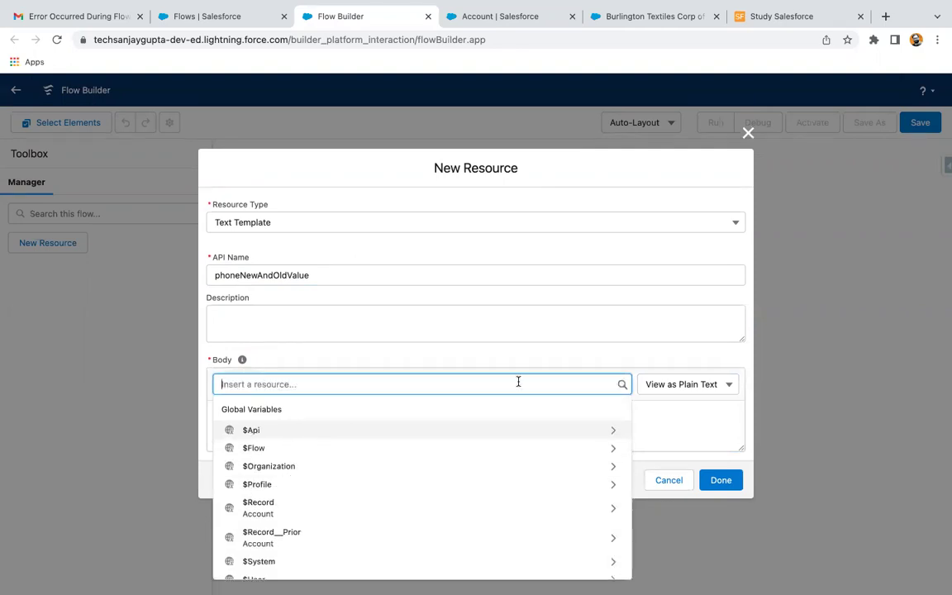
left_click(695, 409)
left_click(384, 377)
type("reco")
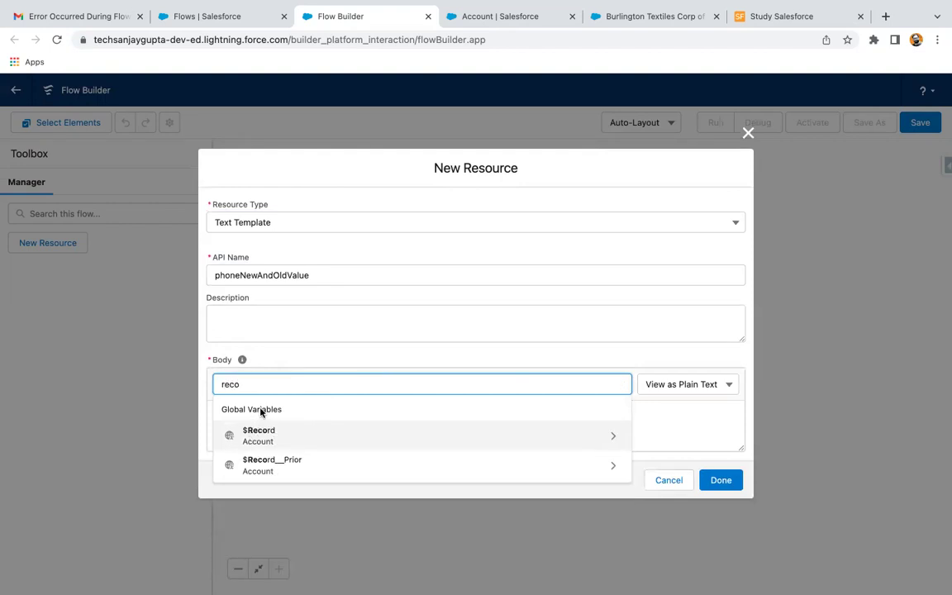
left_click(273, 468)
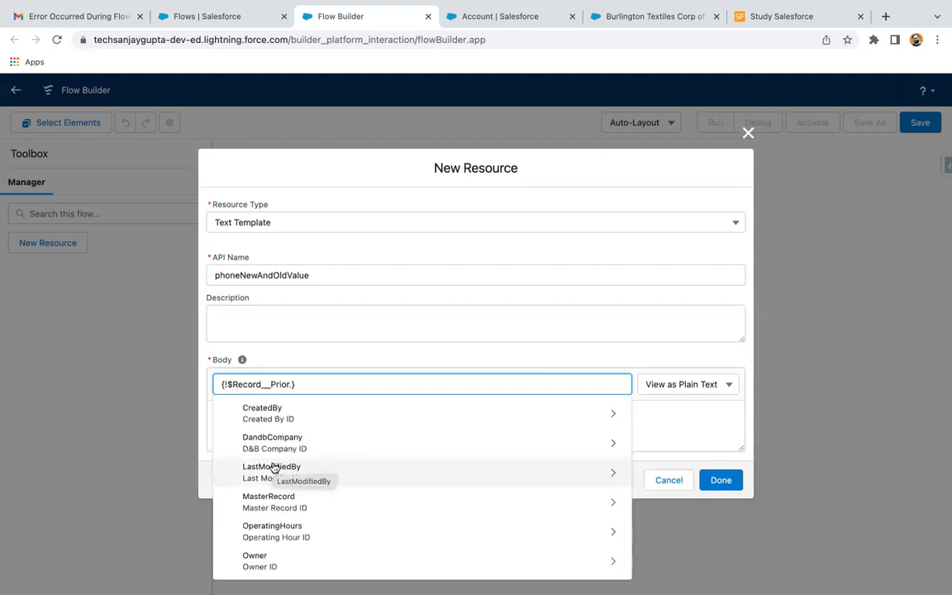
type("phone")
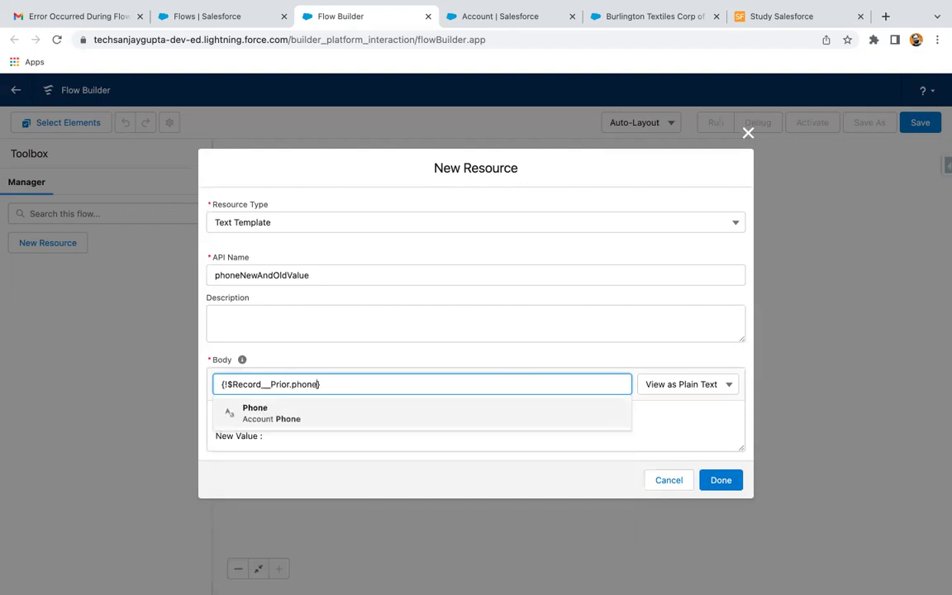
left_click(303, 406)
Insert $Record.Phone after 'New Value' and save the text template.
left_click(290, 384)
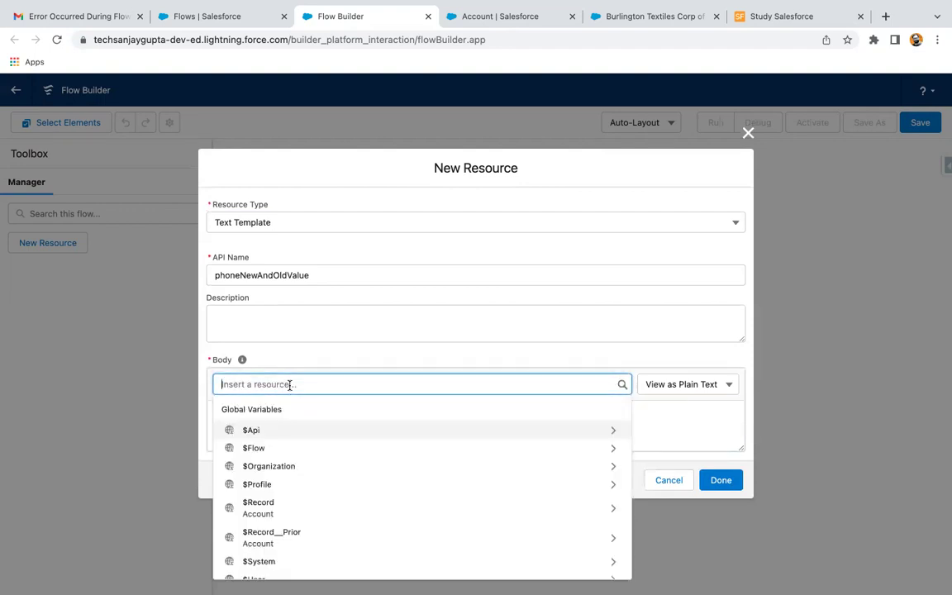
type("reco")
left_click(269, 432)
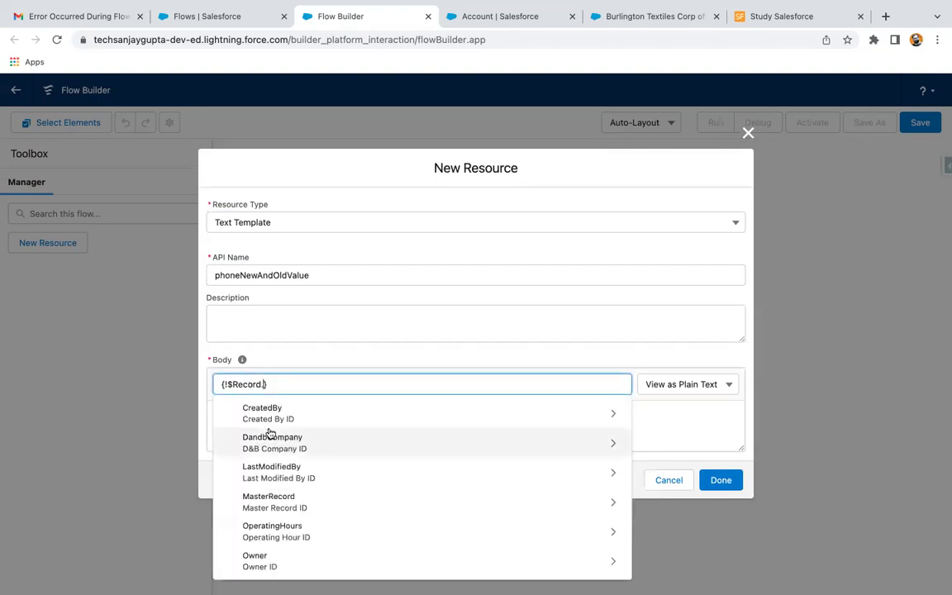
type("phone")
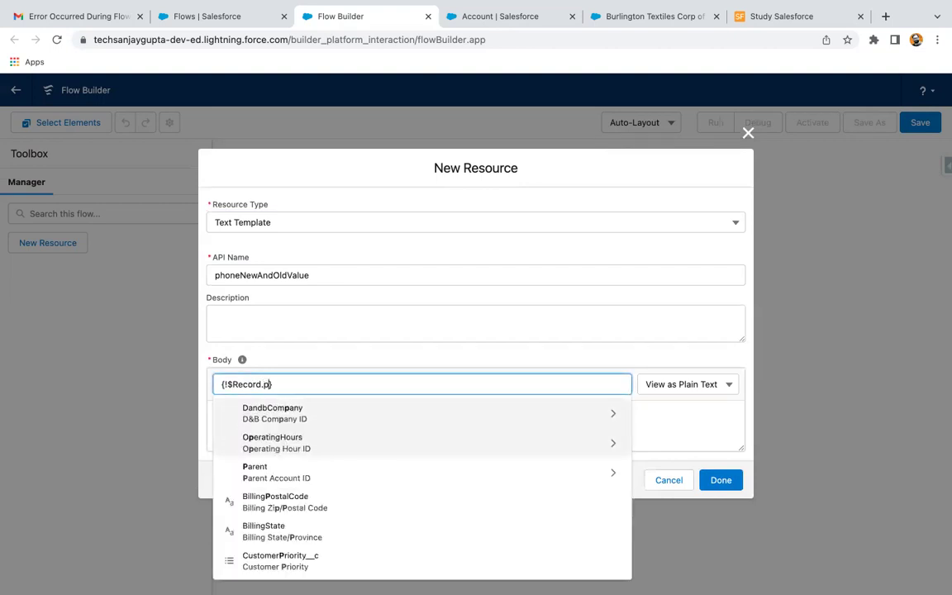
left_click(269, 417)
left_click(387, 427)
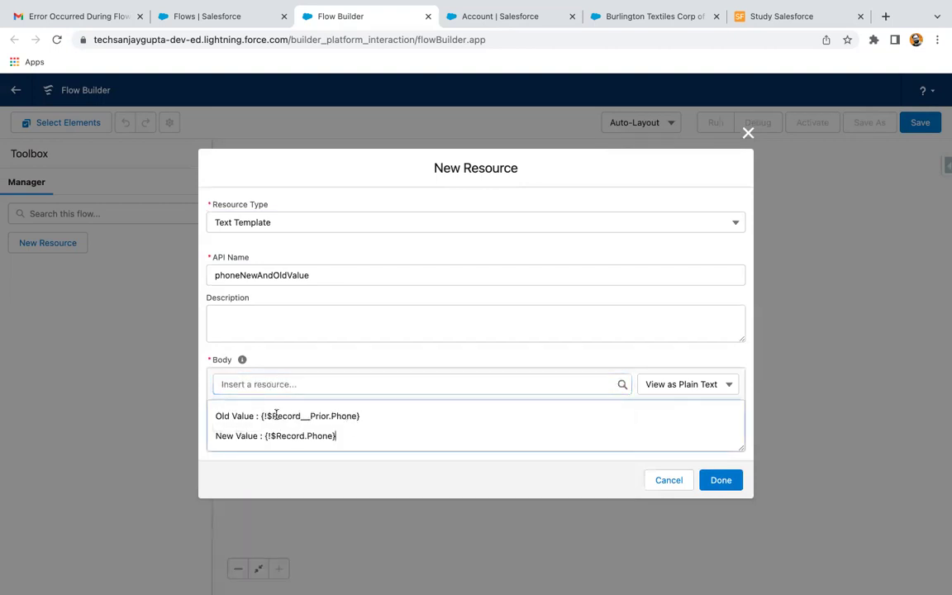
left_click(719, 481)
Add an Update Records step after Start labelled 'Update Account'.
left_click(582, 212)
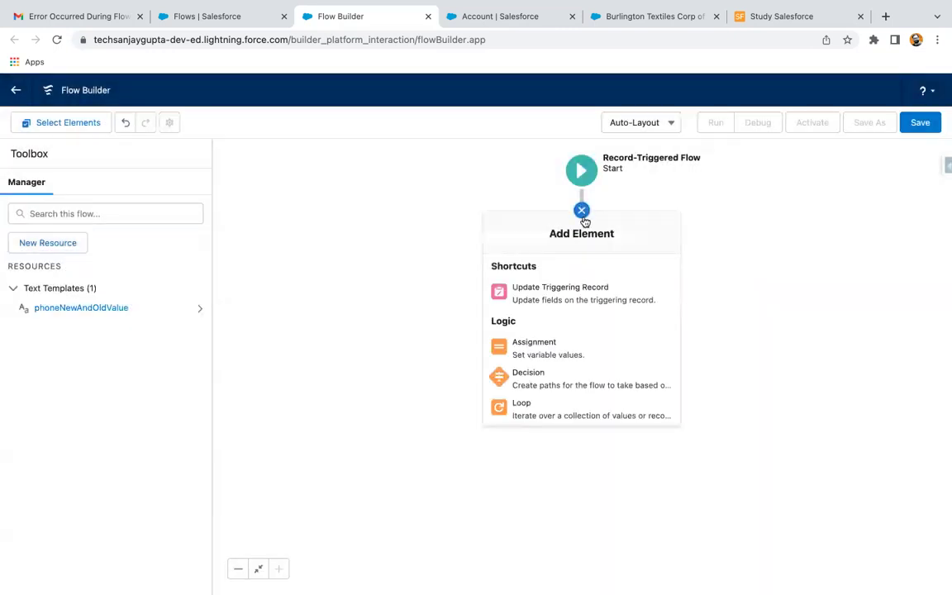
scroll(532, 374, "down", 3)
left_click(539, 389)
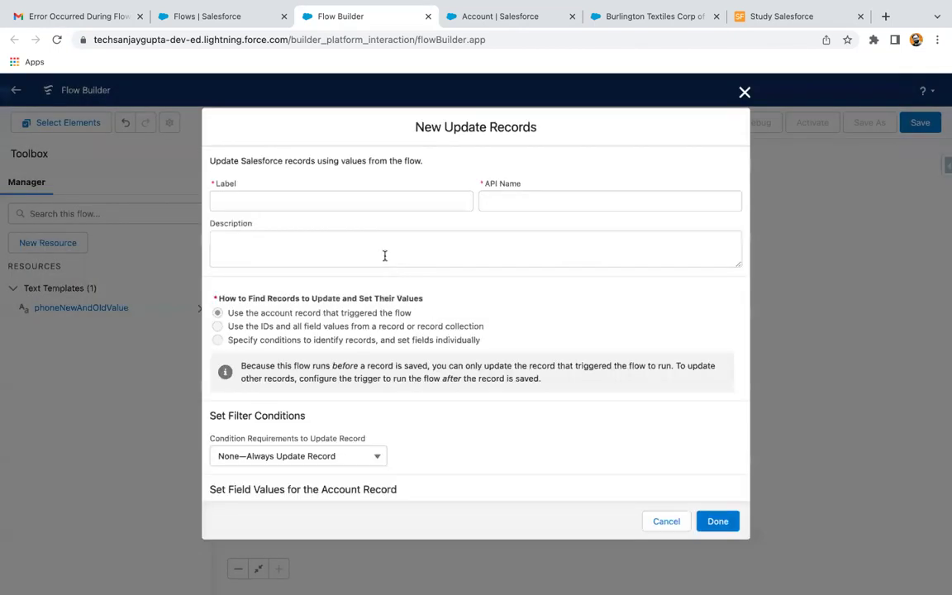
type("Update Account")
left_click(320, 340)
scroll(322, 342, "down", 2)
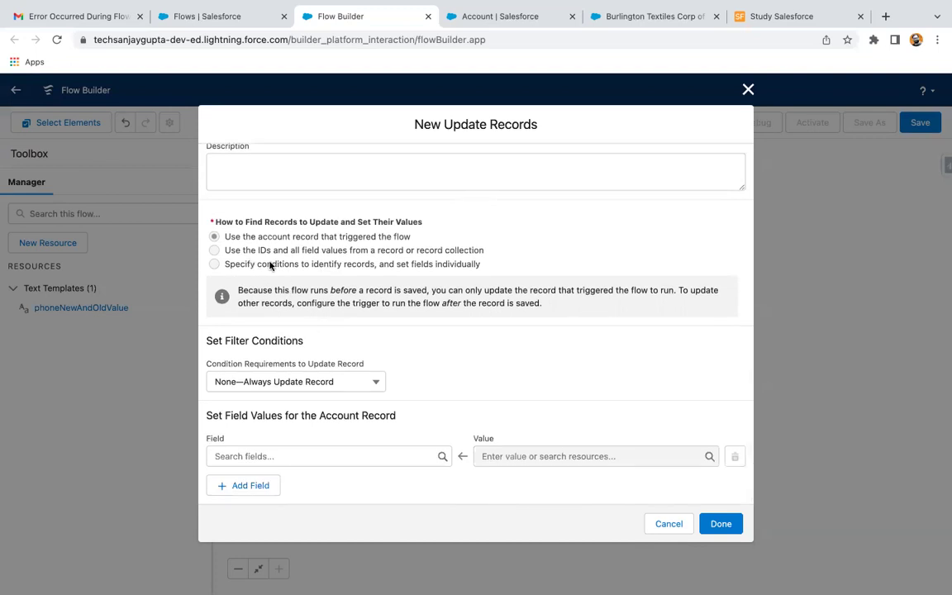
Set the Account's Description field to the phoneNewAndOldValue template and confirm.
left_click(267, 456)
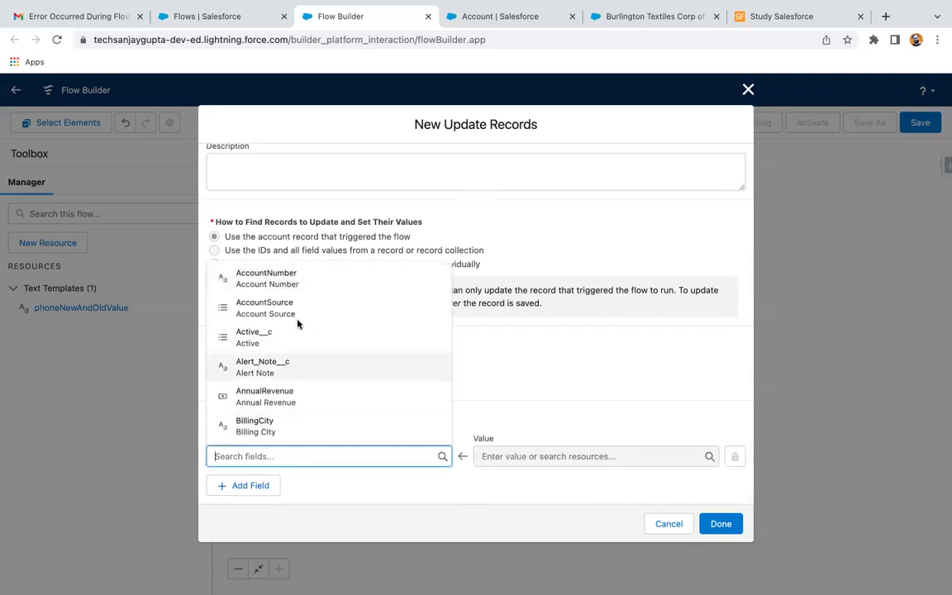
left_click(522, 353)
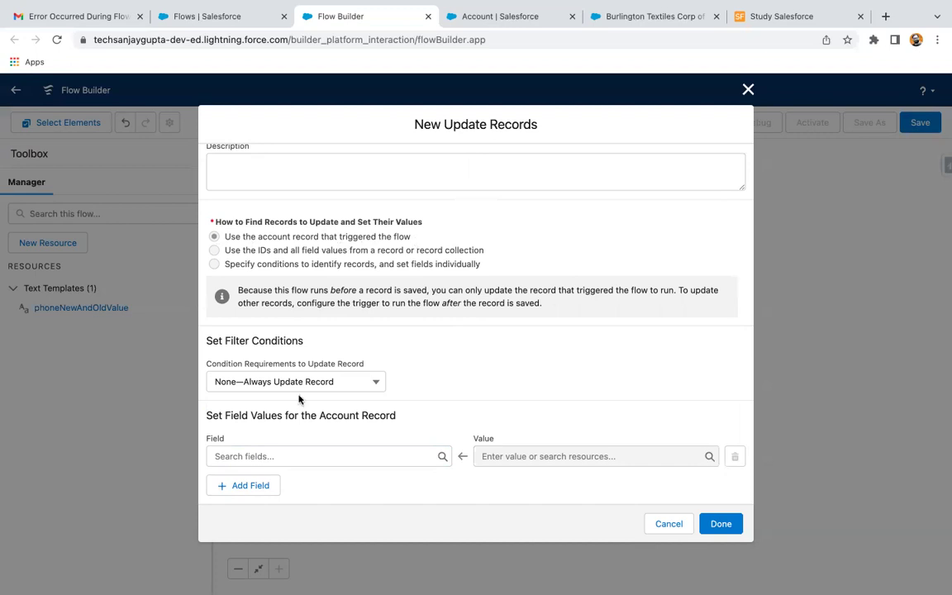
left_click(265, 451)
type("des")
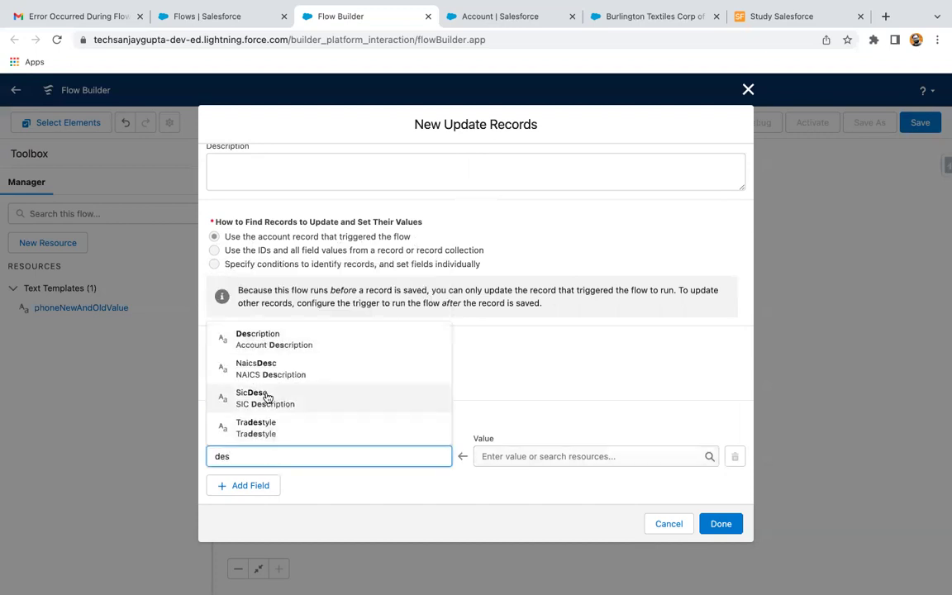
left_click(287, 349)
left_click(517, 456)
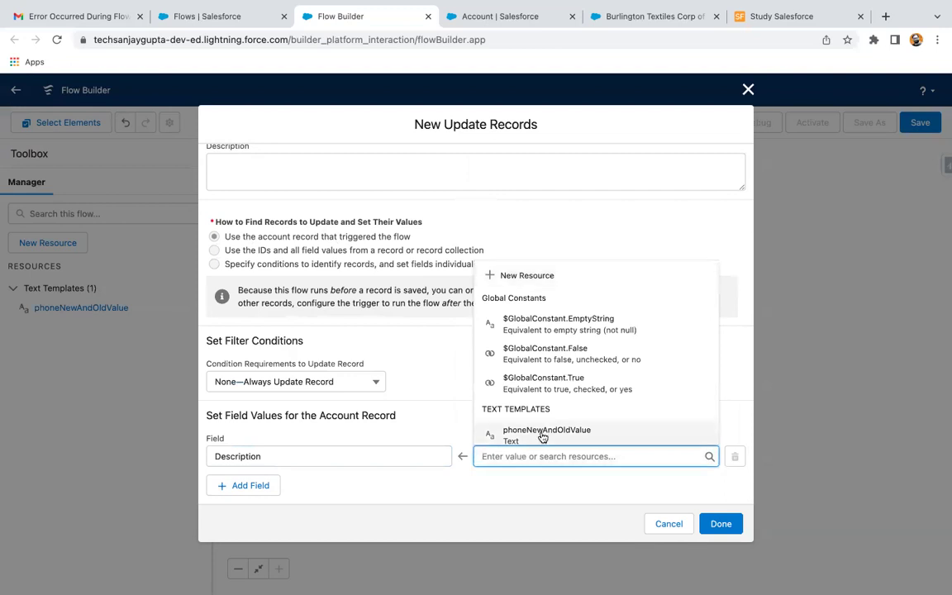
scroll(543, 430, "down", 3)
left_click(542, 377)
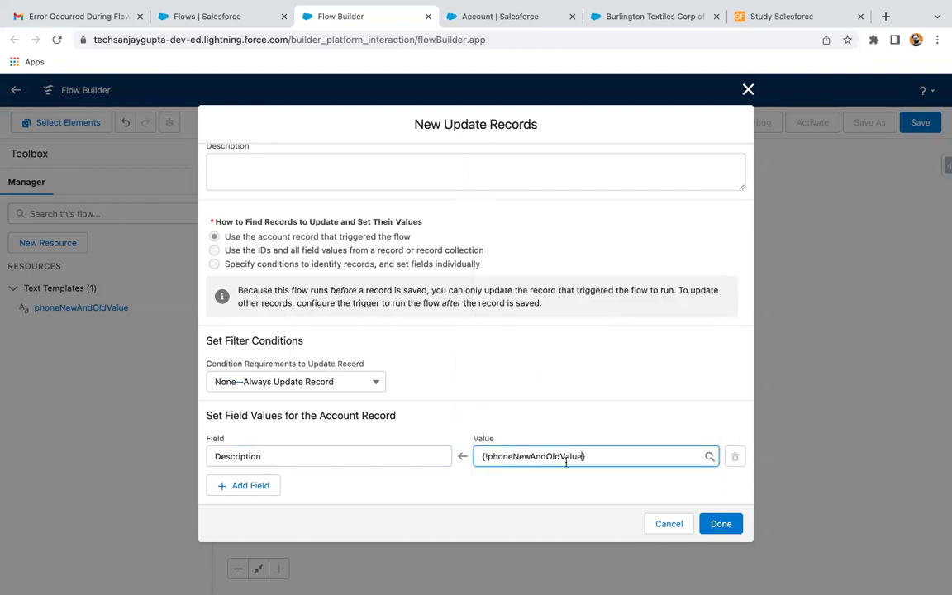
left_click(721, 524)
left_click_drag(716, 323, 652, 395)
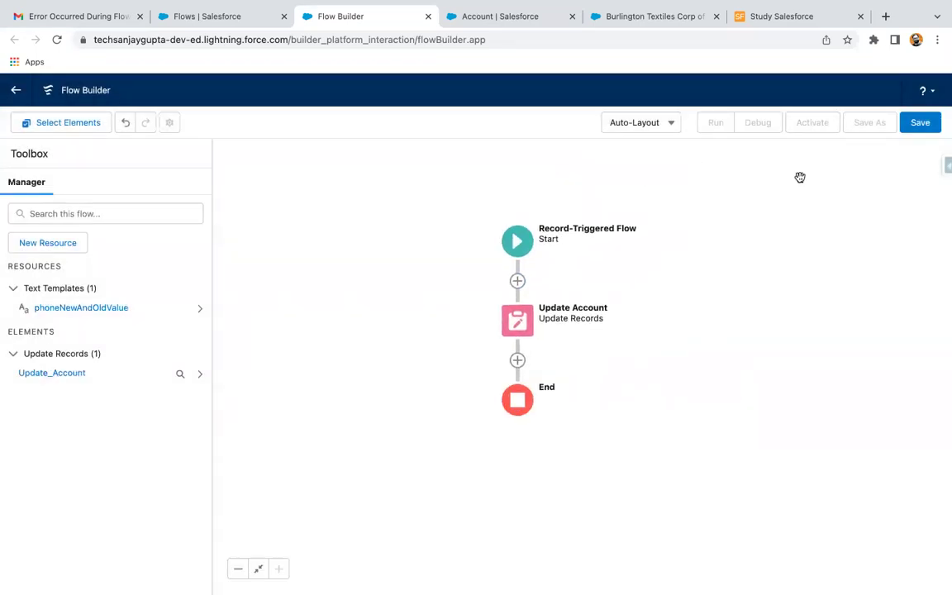
Save the flow with label 'Update Description' and activate version 1.
left_click(922, 123)
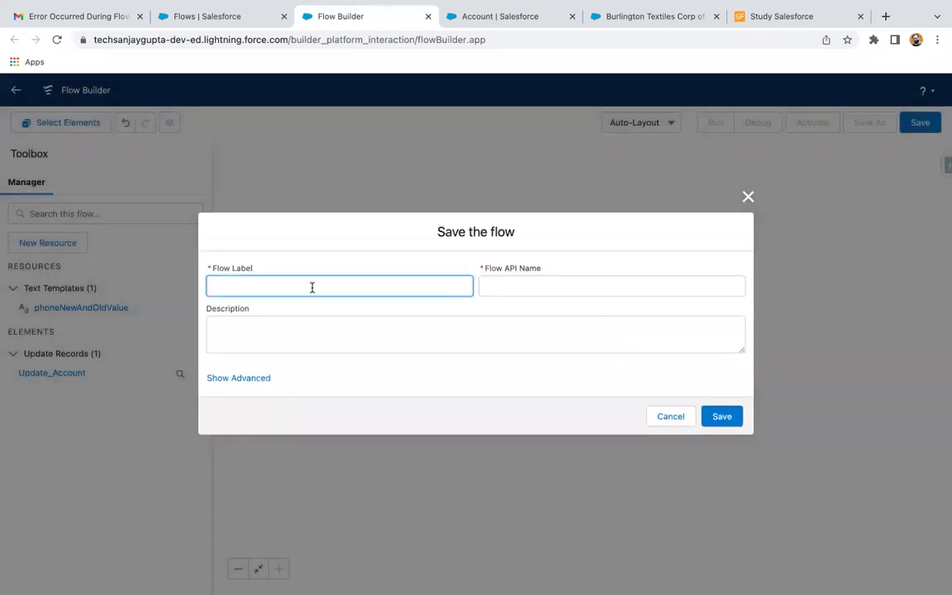
type("Update Description")
left_click(452, 349)
left_click(721, 416)
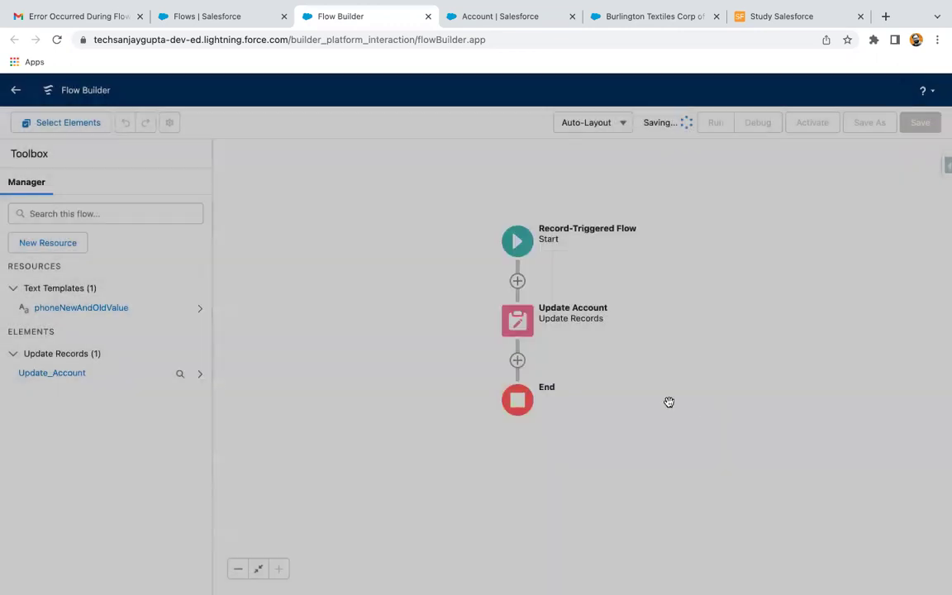
left_click(810, 124)
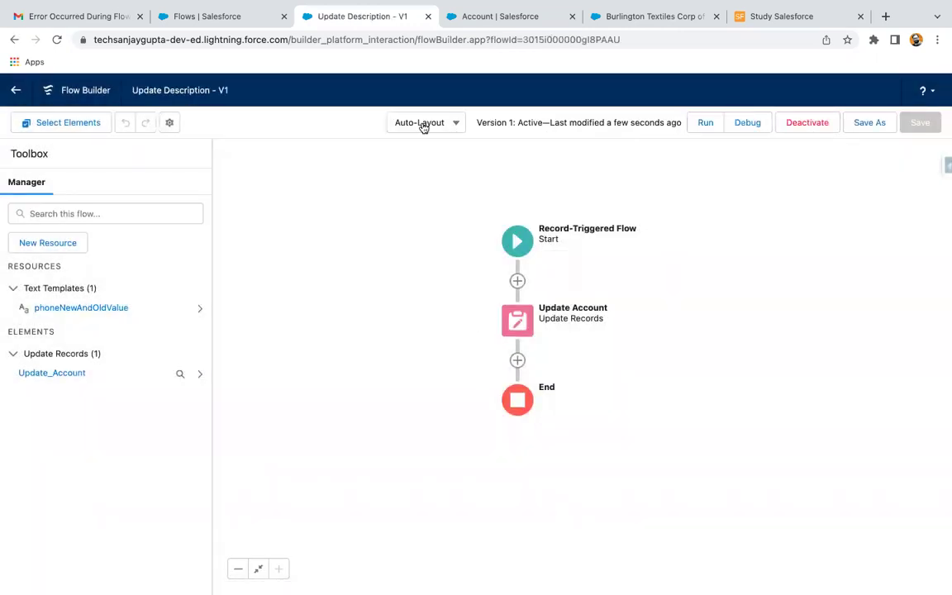
left_click(632, 18)
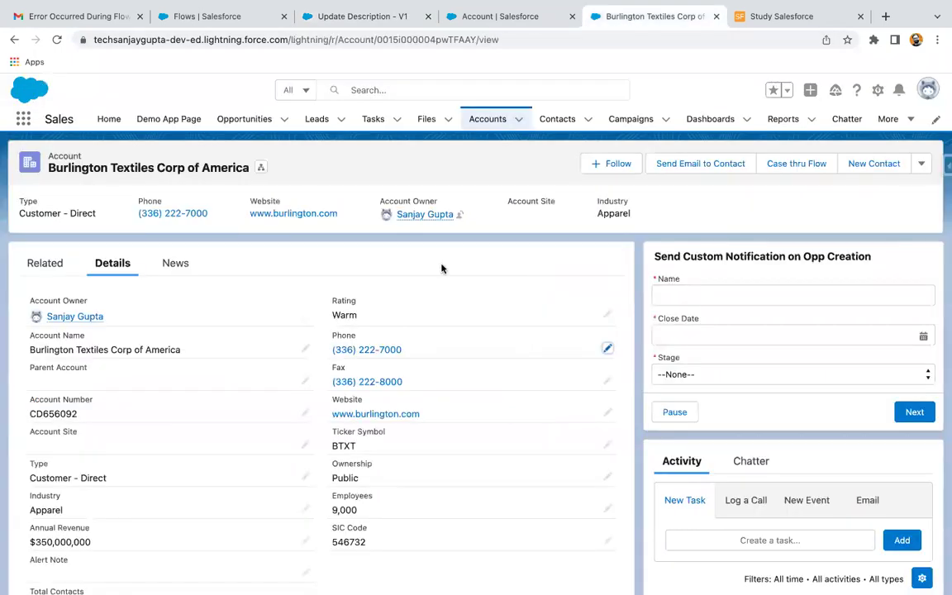
left_click(608, 348)
left_click(391, 372)
key("BackSpace")
key("End")
key("BackSpace")
key("BackSpace")
key("BackSpace")
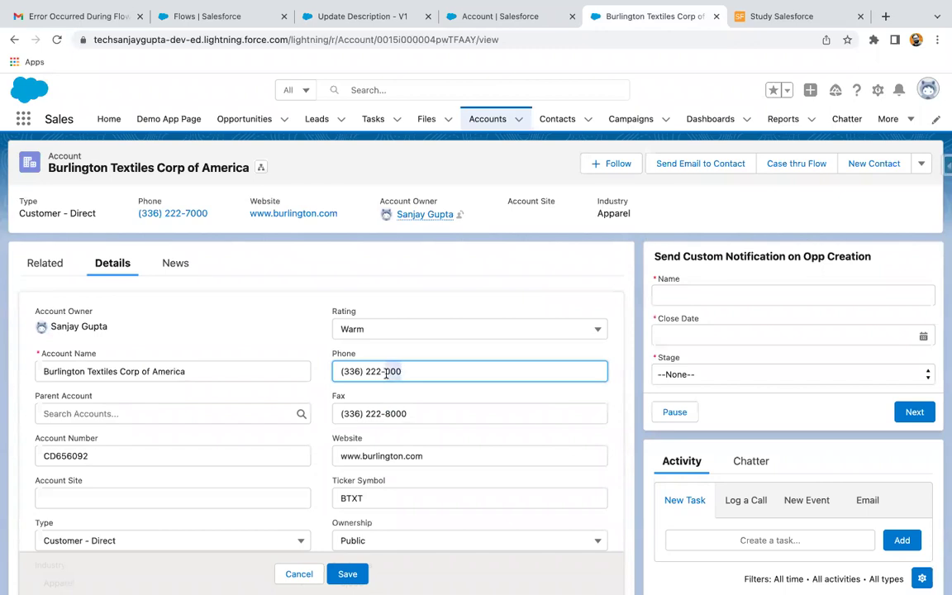
type("8888")
left_click(350, 576)
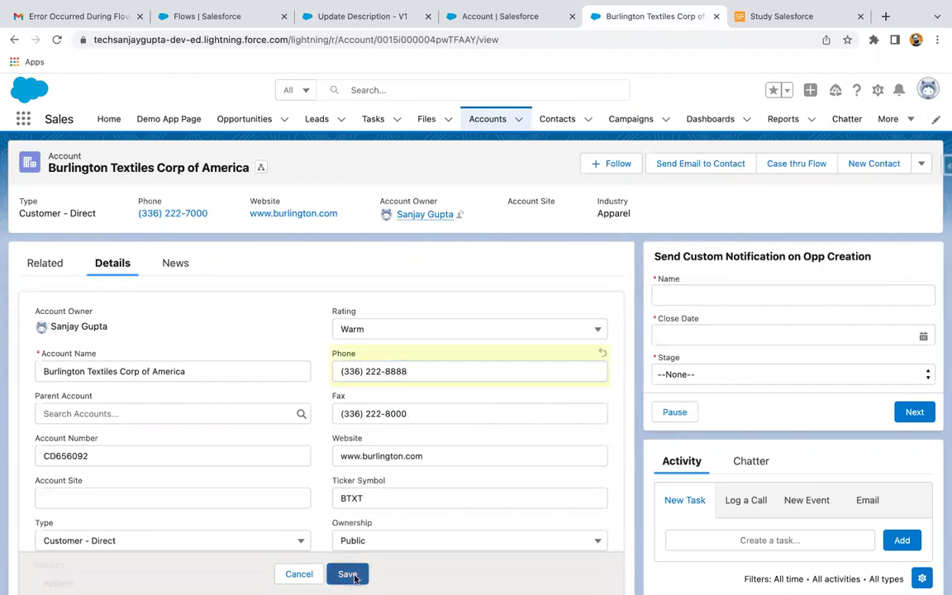
Check that the Description field now shows the old and new phone values.
scroll(254, 383, "down", 5)
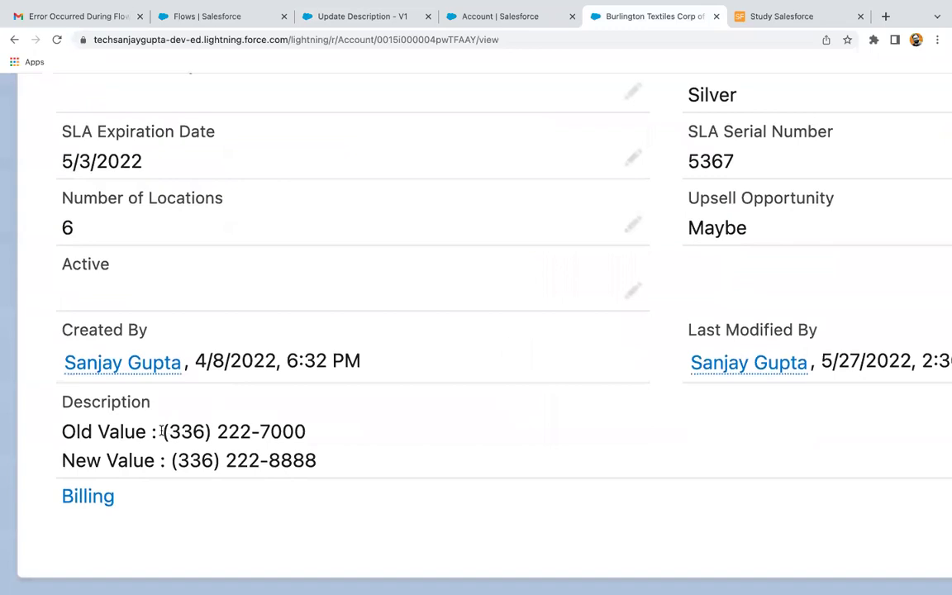
left_click_drag(161, 431, 314, 431)
left_click_drag(171, 463, 361, 460)
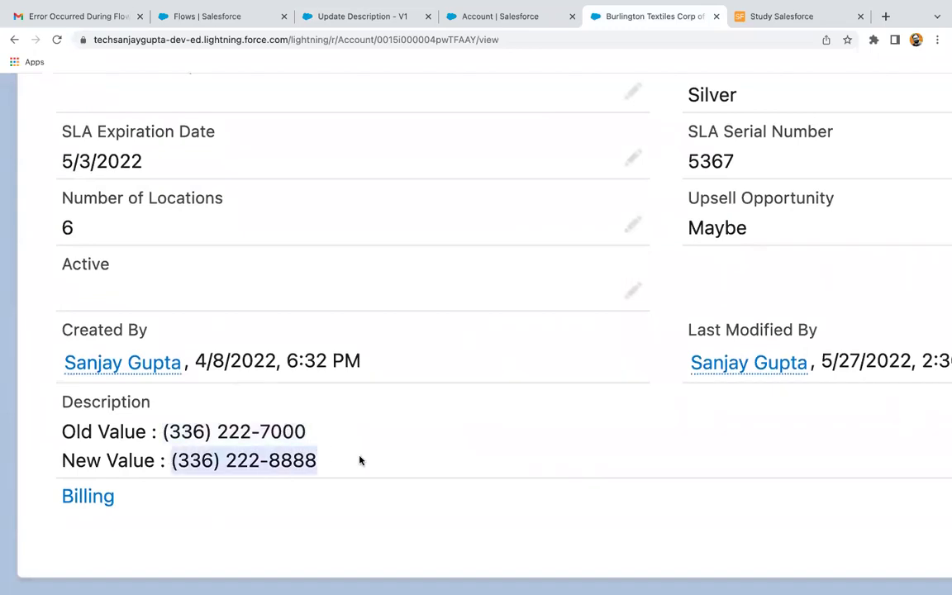
left_click(421, 440)
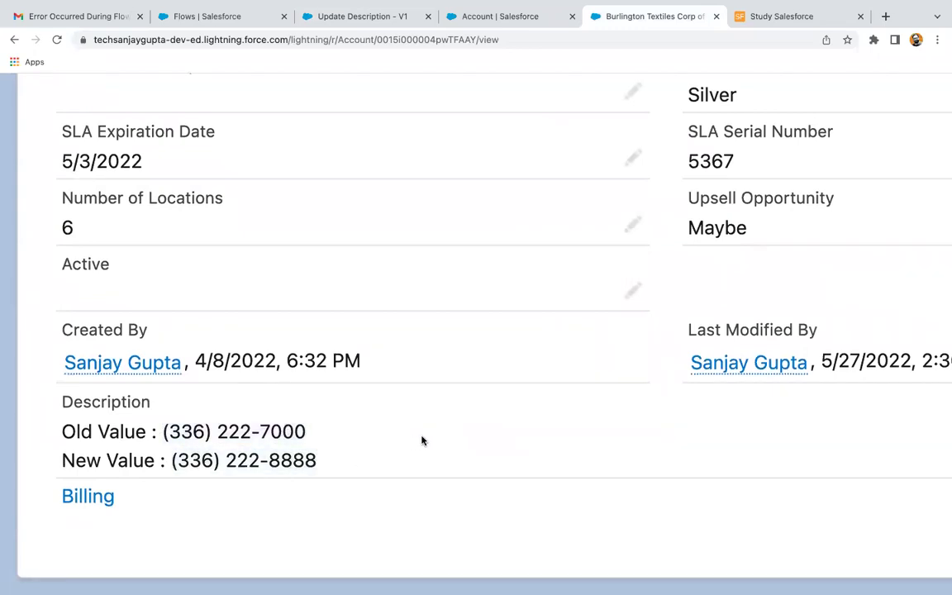
key("ctrl+0")
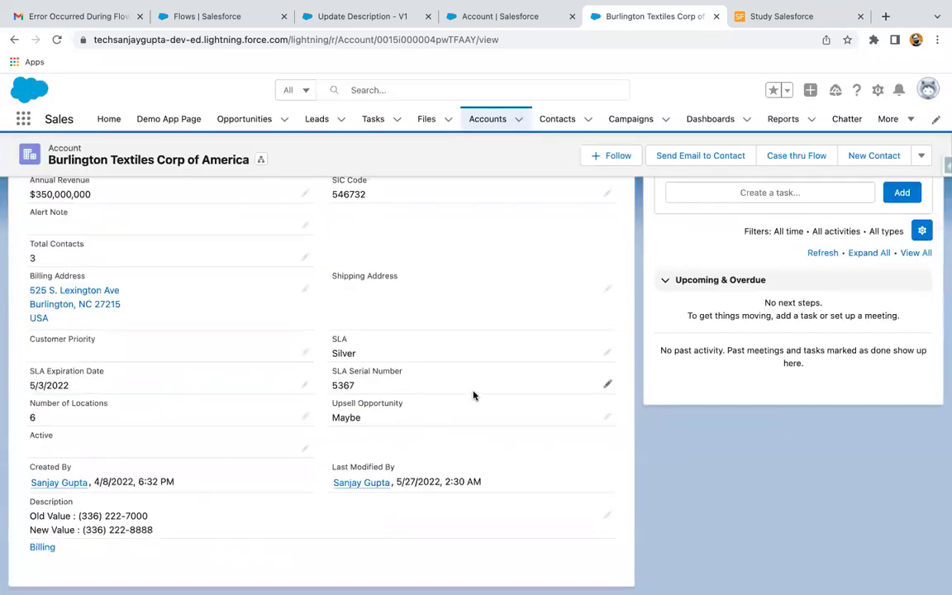
scroll(473, 396, "up", 5)
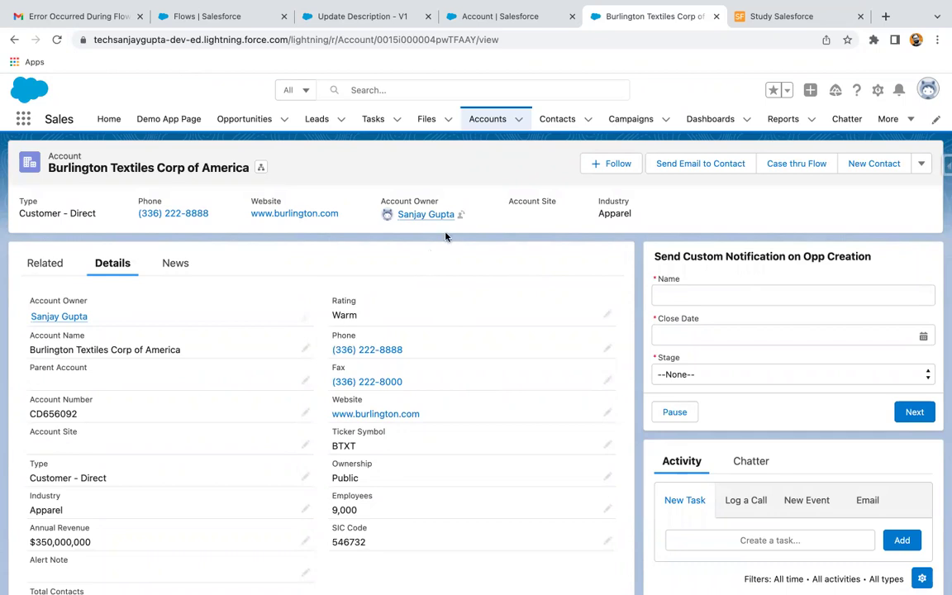
Reopen Update Account, add Alert_Note__c as a second field, and search 'rec' for its value.
left_click(334, 13)
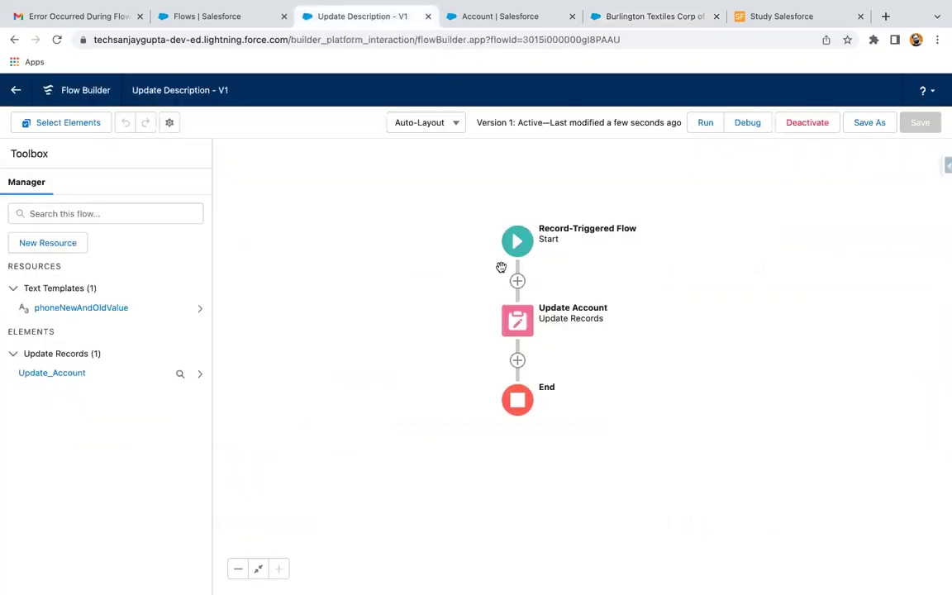
double_click(517, 321)
left_click(276, 481)
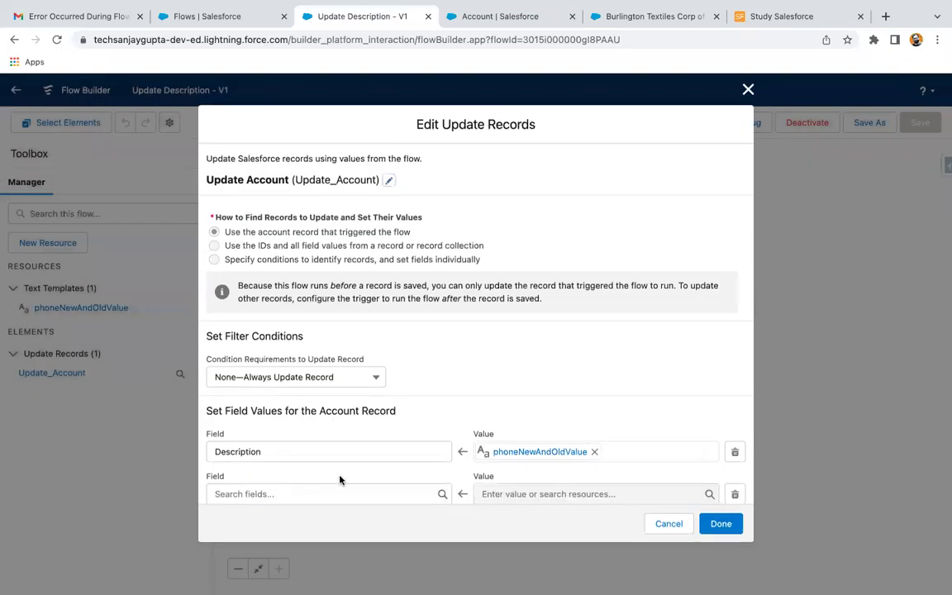
scroll(420, 477, "down", 1)
left_click(334, 455)
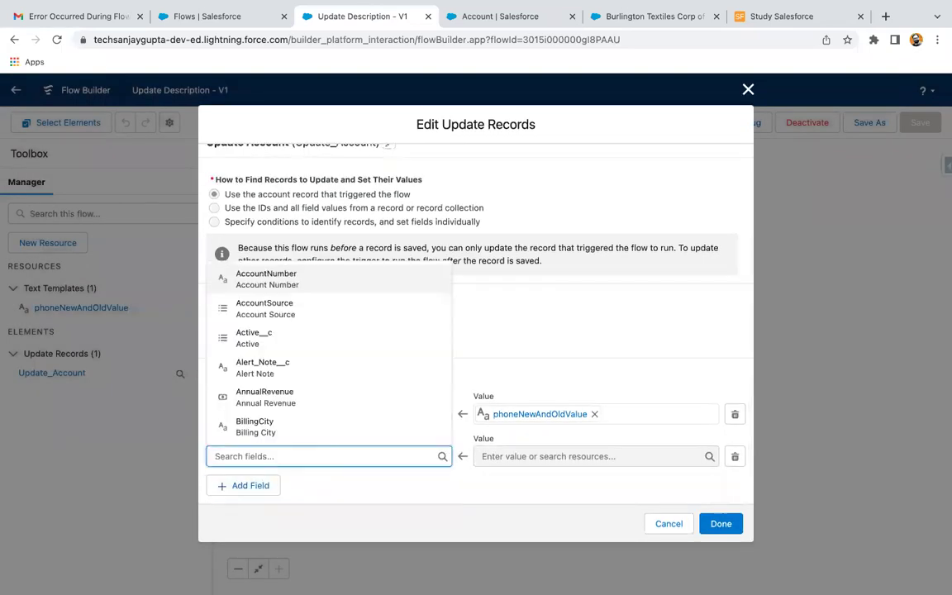
type("des")
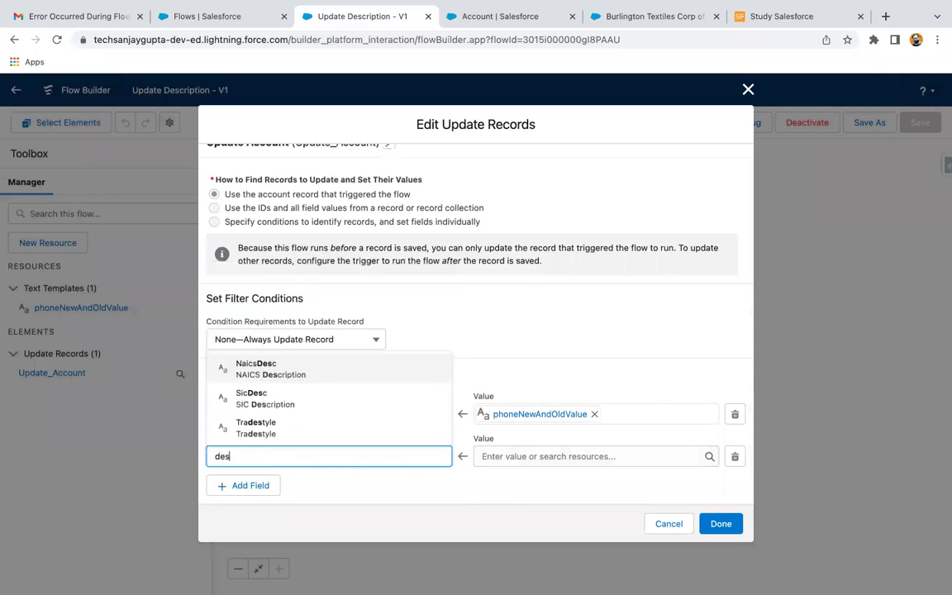
key("BackSpace")
key("BackSpace")
key("BackSpace")
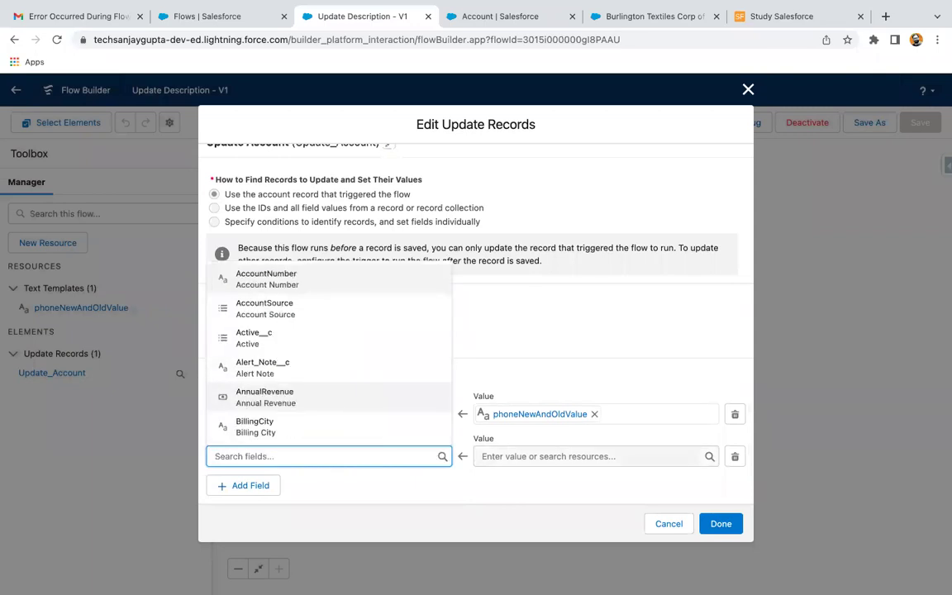
left_click(295, 368)
left_click(545, 456)
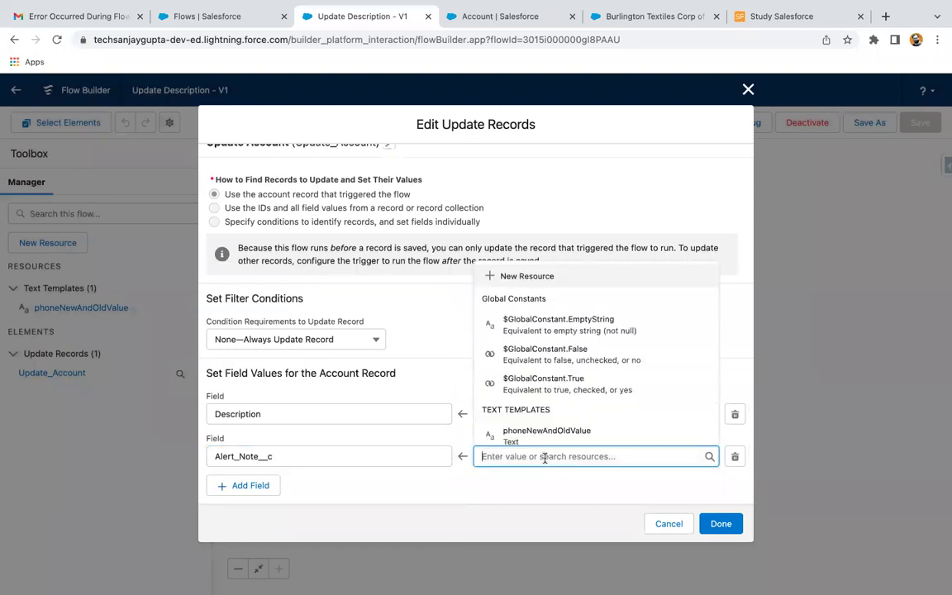
type("rec")
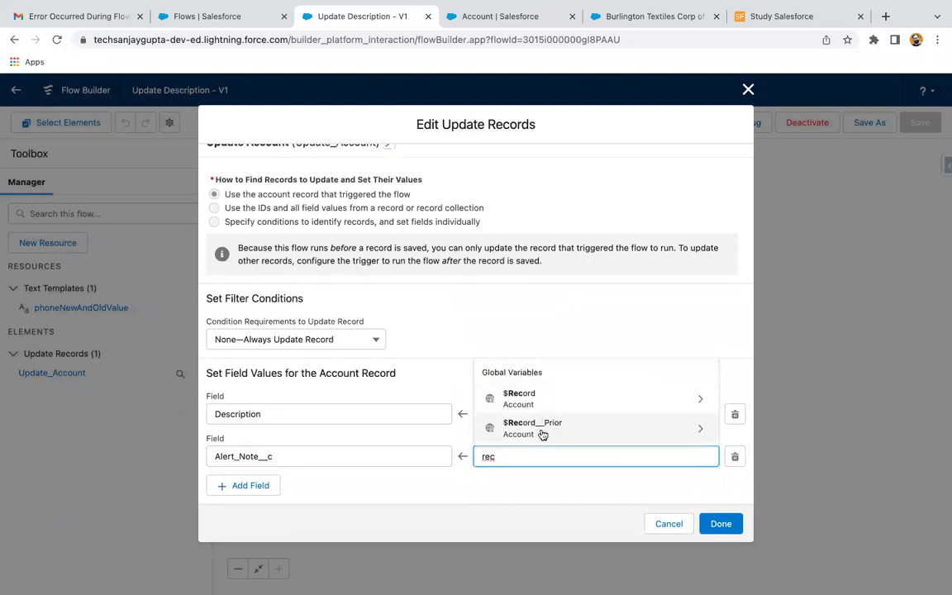